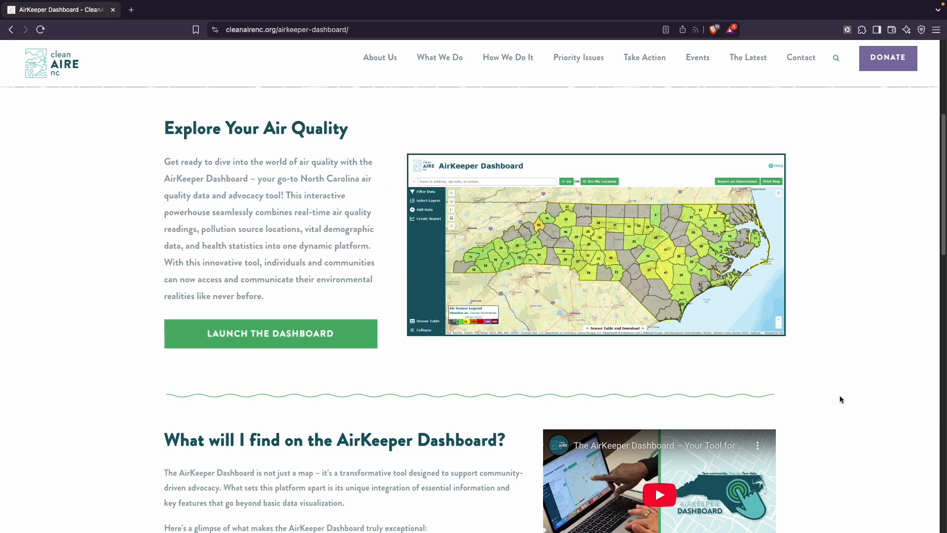
- Open the report creation tool and set a report location in central Asheville
scroll(840, 399, down, 2)
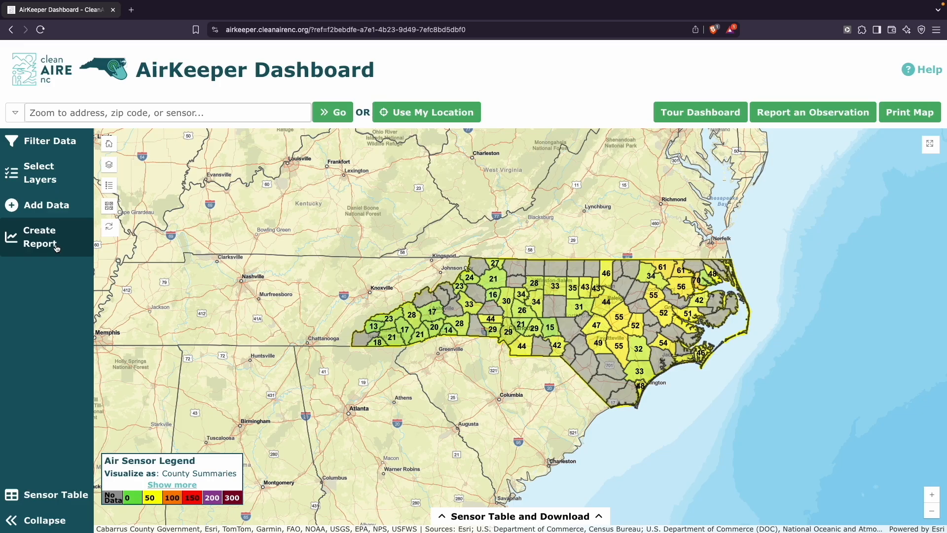
click(41, 237)
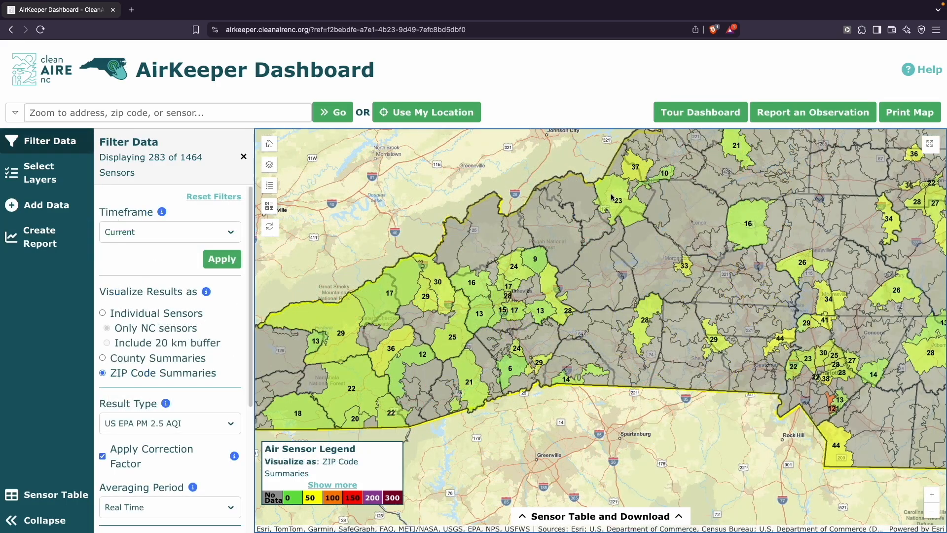
click(612, 198)
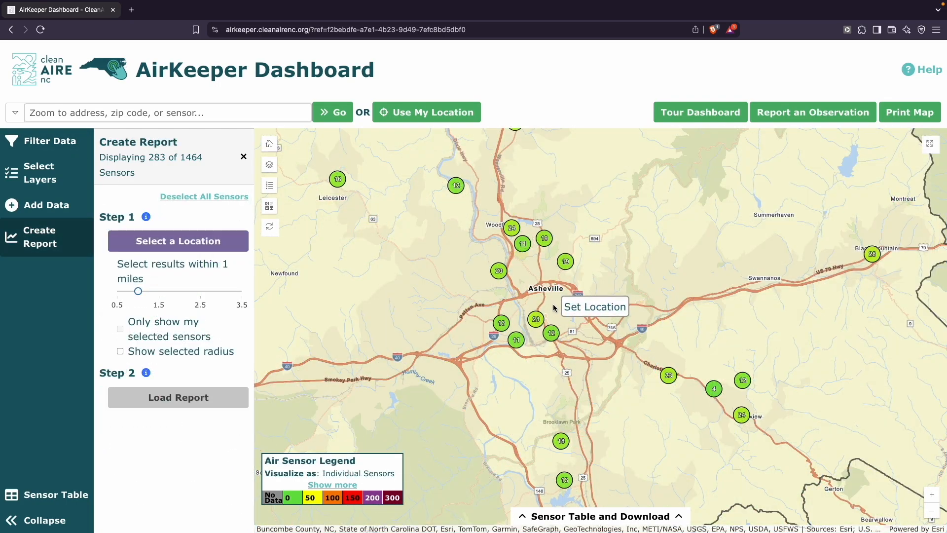
click(555, 303)
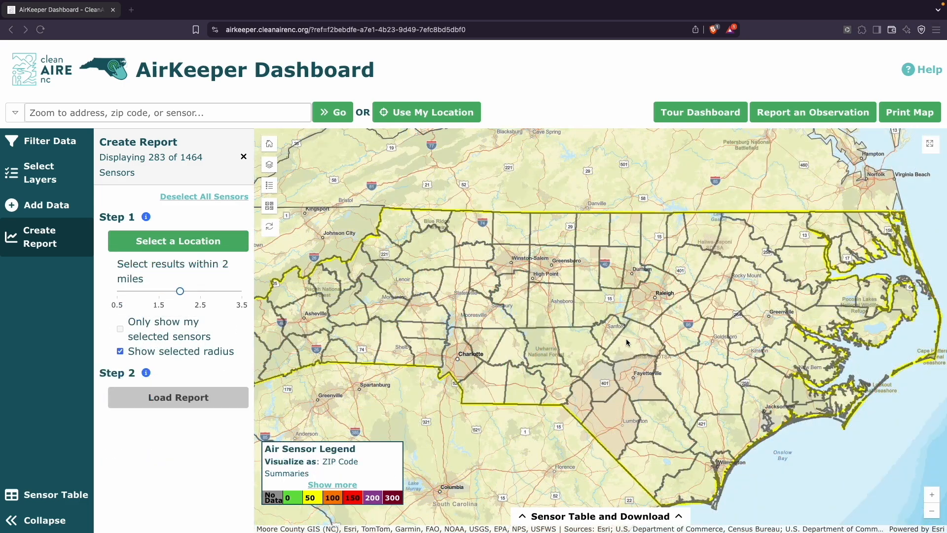
- Replace the North Carolina Counties boundary layer with the North Carolina ZIP Codes layer
click(46, 179)
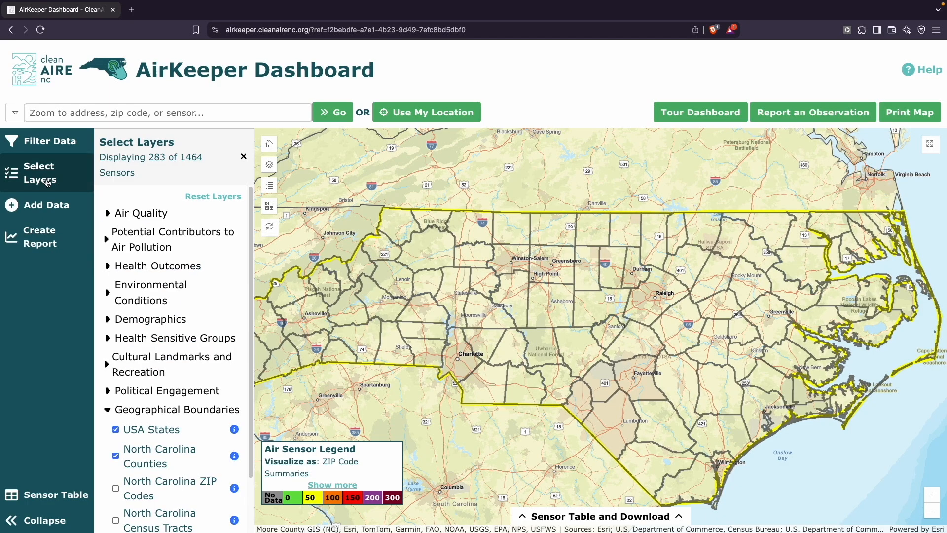
scroll(156, 407, down, 2)
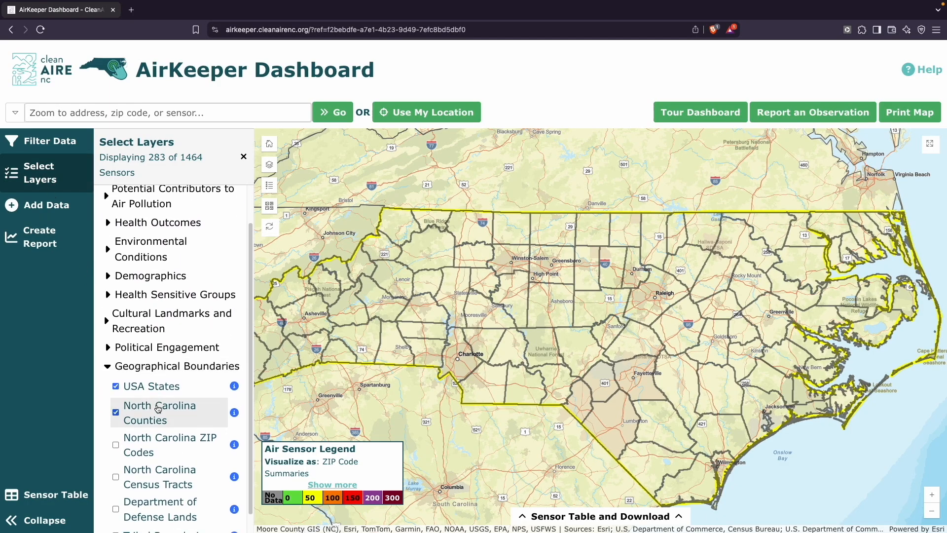
scroll(158, 408, down, 1)
click(157, 408)
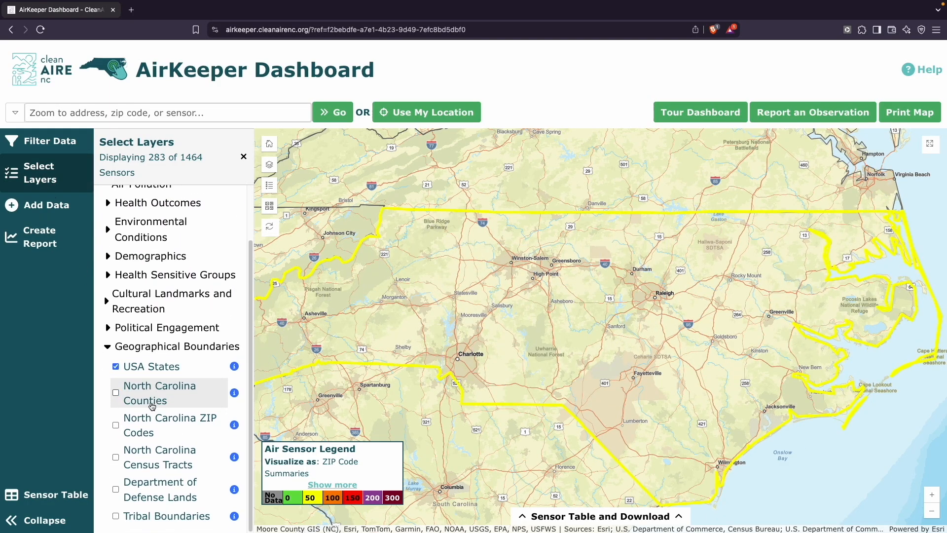
click(147, 420)
- Open the report for ZIP code area 27107 southeast of Winston-Salem and add its PM 2.5 Sensors section
scroll(542, 284, up, 5)
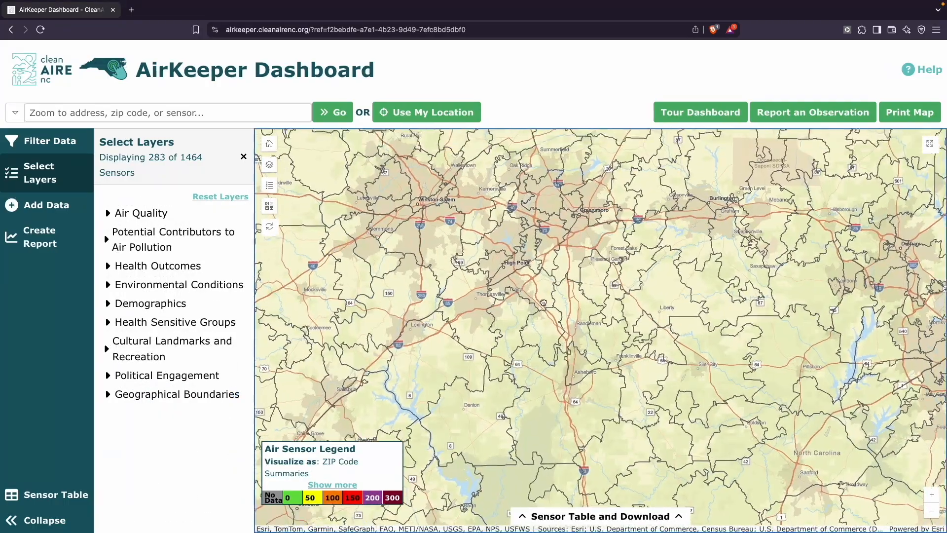
drag(543, 302, 579, 343)
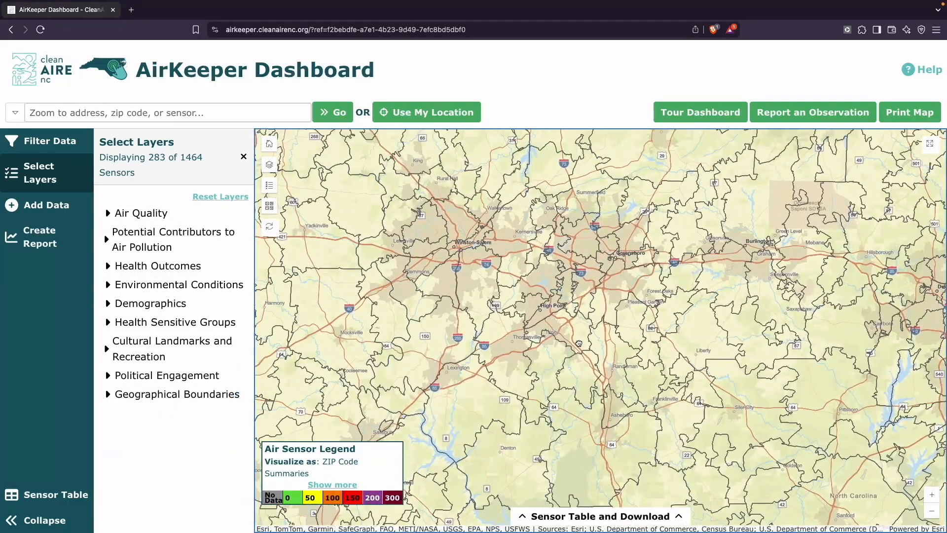
scroll(448, 274, up, 2)
scroll(448, 273, up, 2)
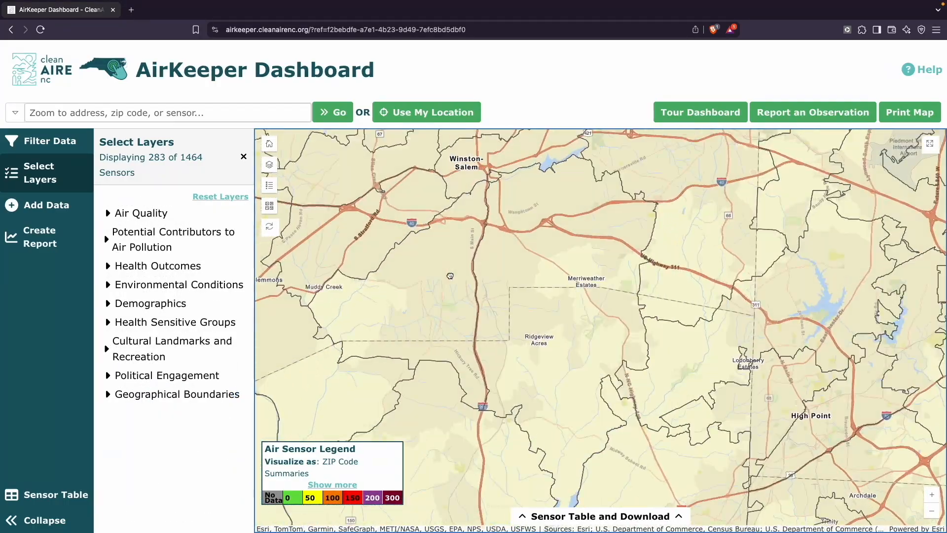
click(541, 267)
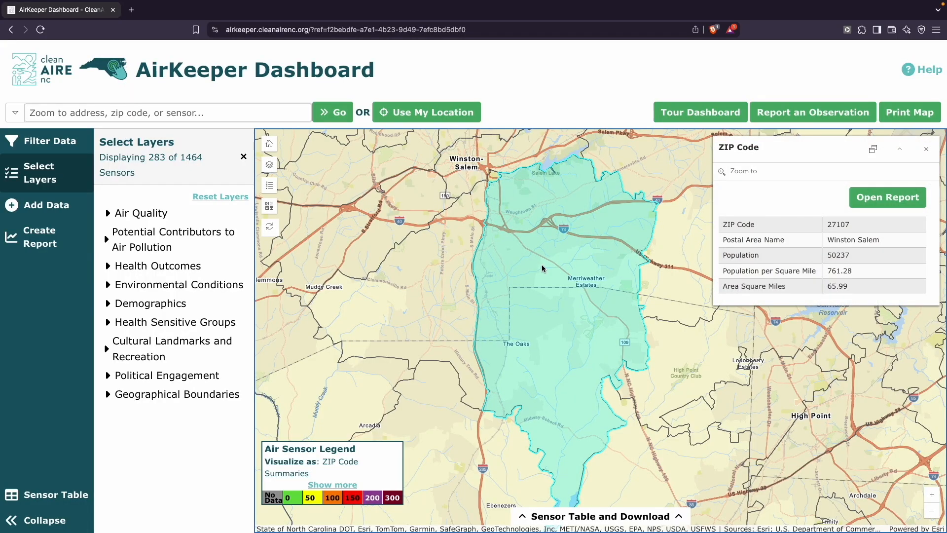
click(884, 198)
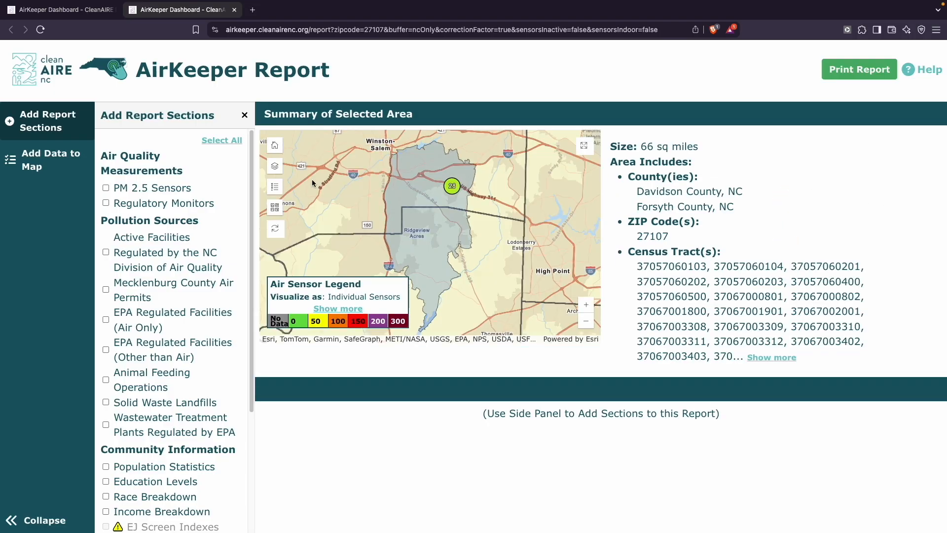
click(106, 188)
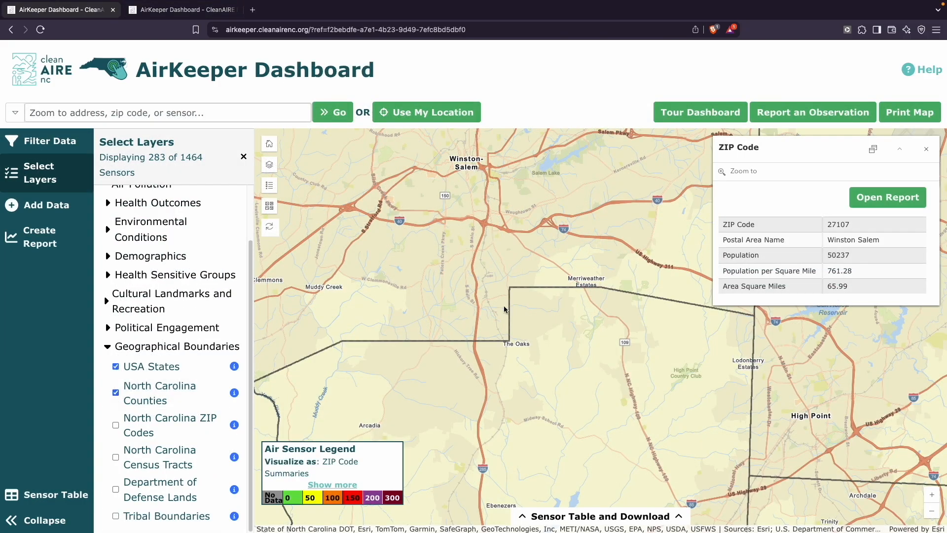
- Dismiss the ZIP code details and select Guilford County, around Greensboro, on the dashboard map
click(925, 150)
scroll(593, 299, up, 3)
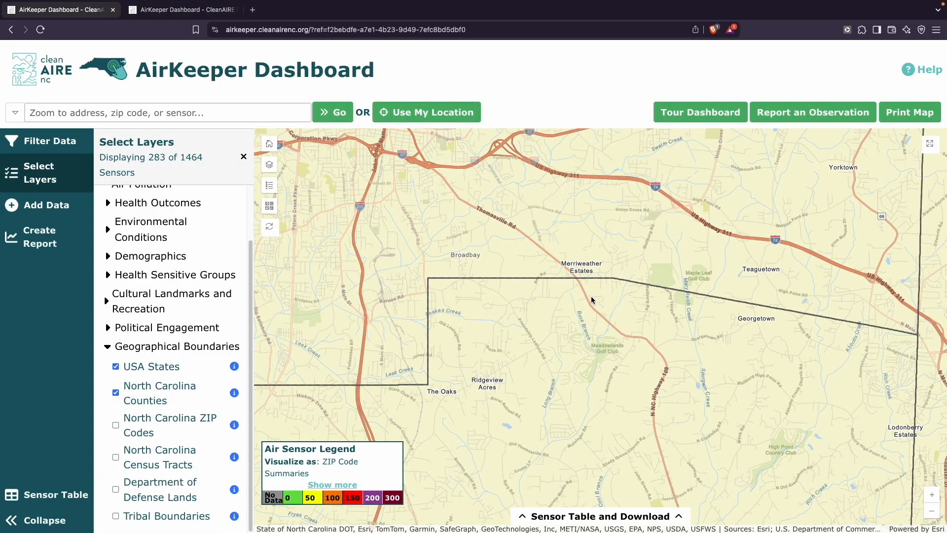
drag(590, 296, 186, 386)
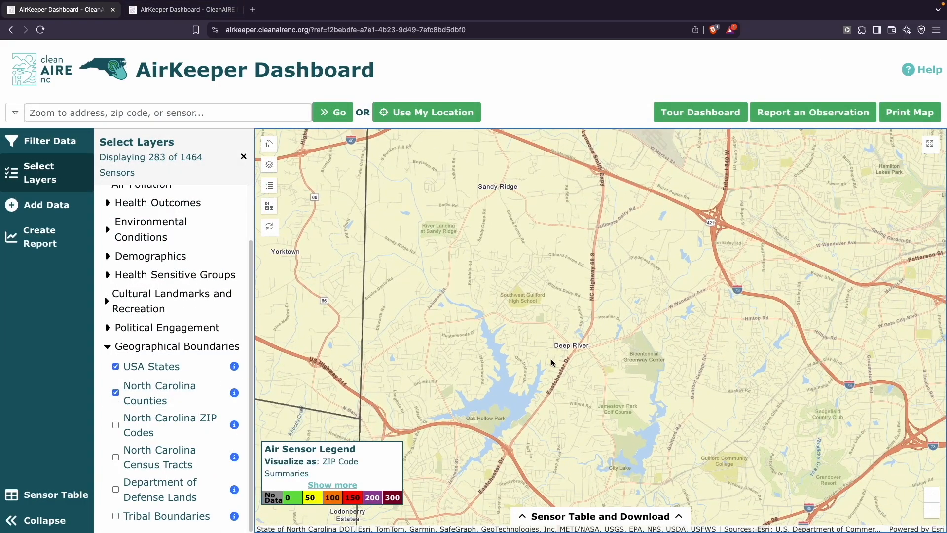
scroll(603, 353, down, 5)
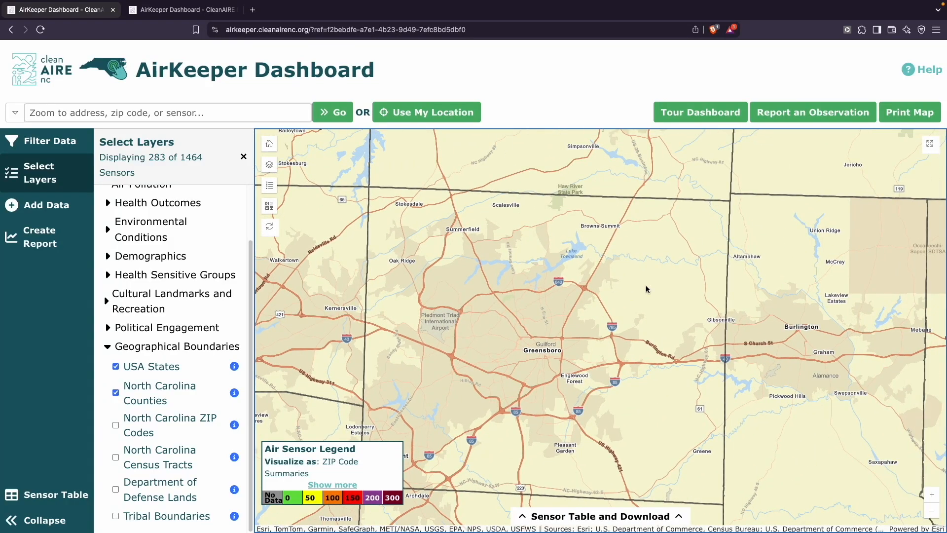
click(646, 285)
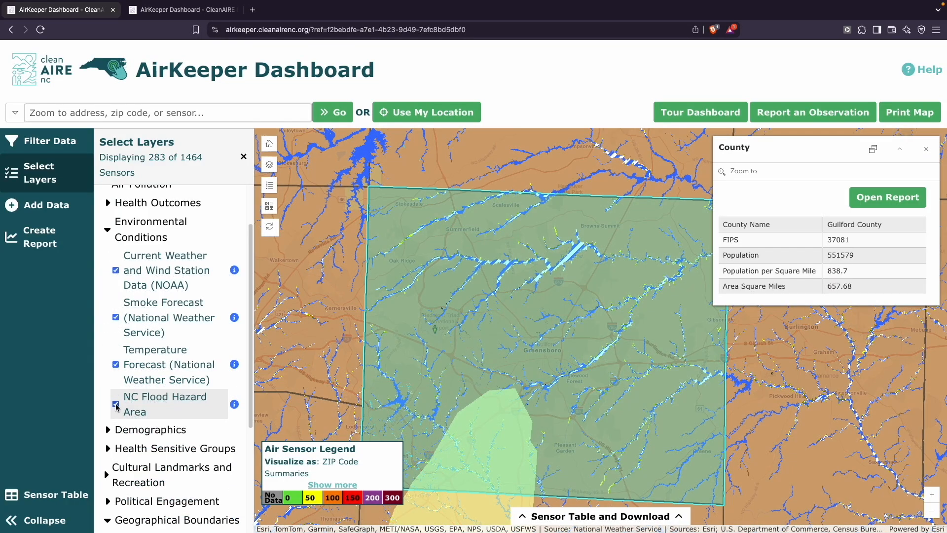
- Turn off the flood hazard, temperature, smoke and weather layers, and open the report for Guilford County
click(116, 404)
click(118, 378)
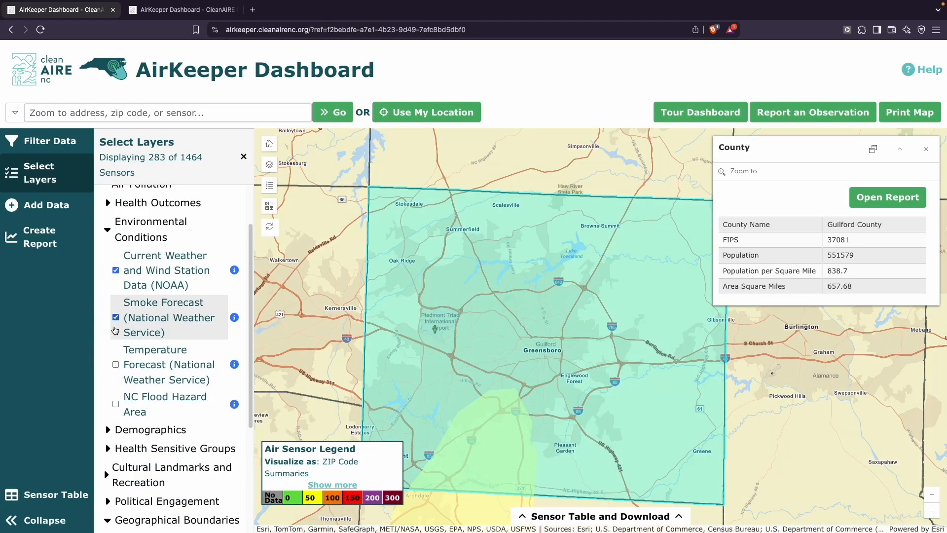
click(116, 317)
click(108, 230)
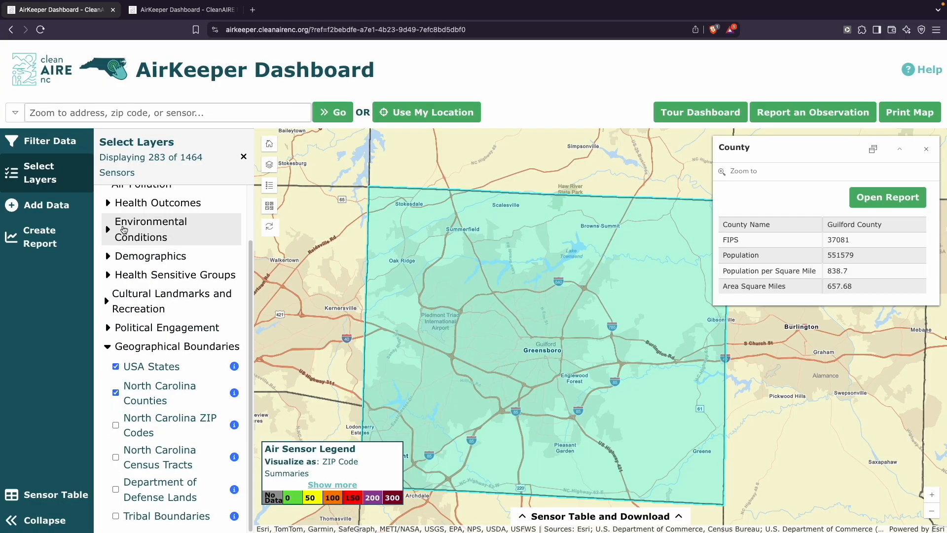
click(870, 202)
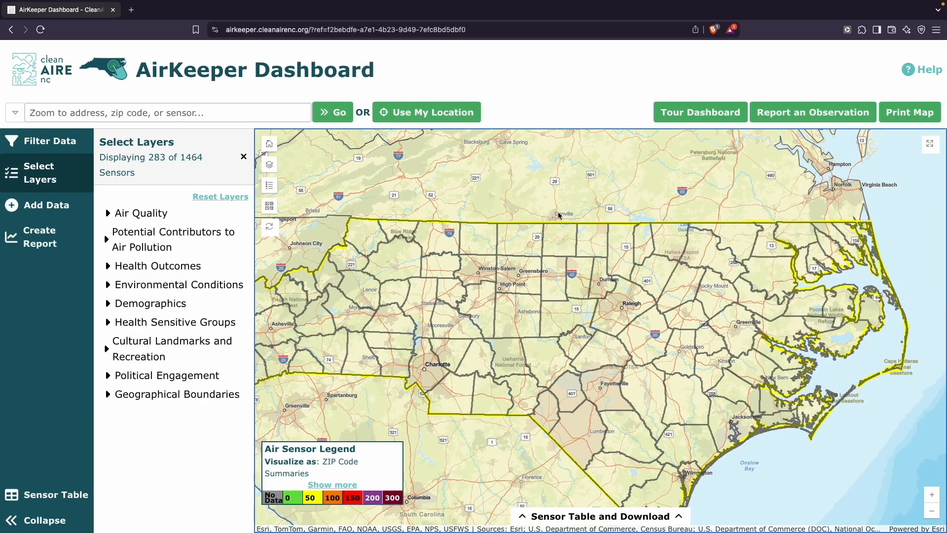
- Start a custom report and set its search radius to 2.5 miles
click(28, 248)
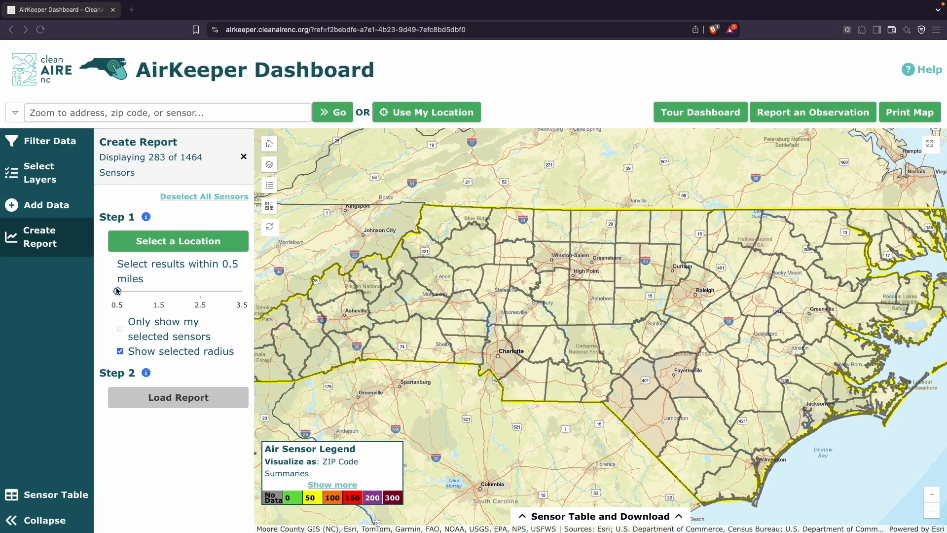
drag(118, 291, 201, 291)
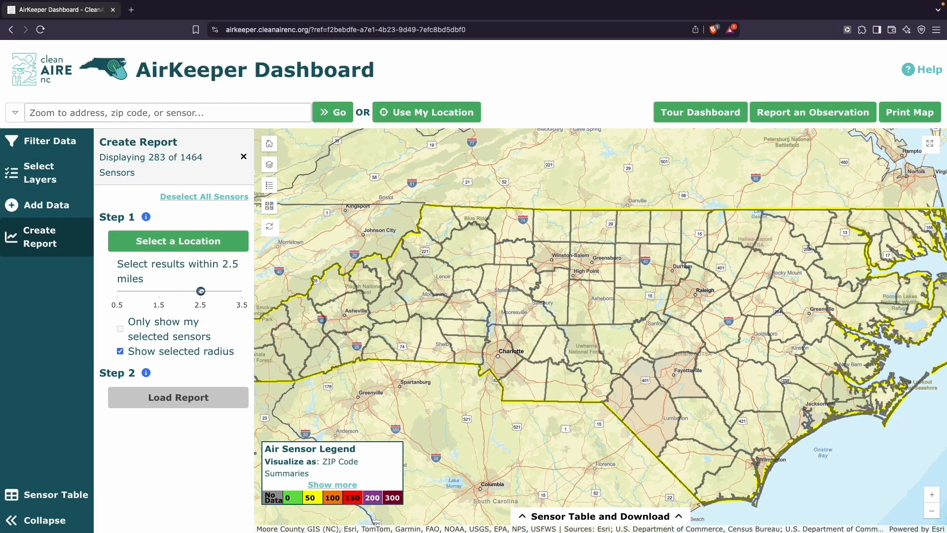
- Set a custom report location just north of central Charlotte and extend its radius to 3.5 miles
click(62, 253)
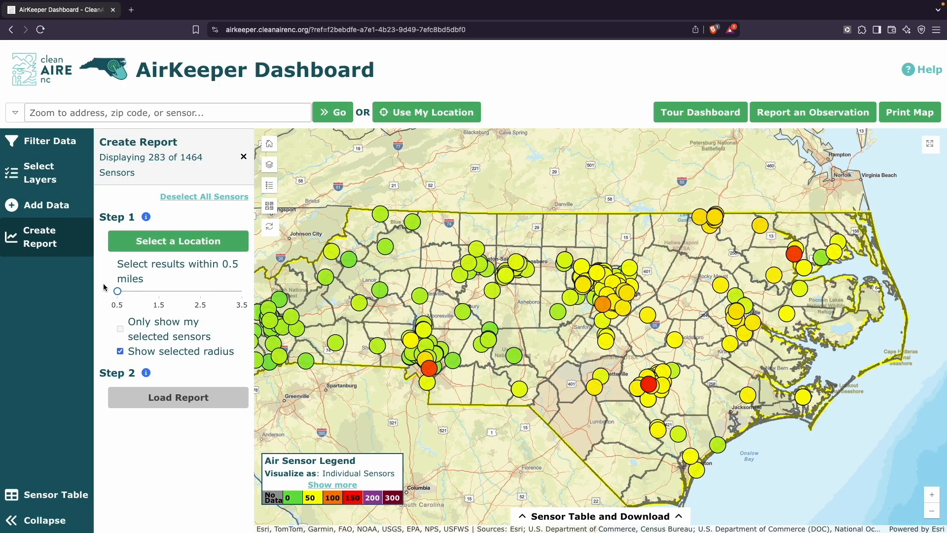
click(156, 250)
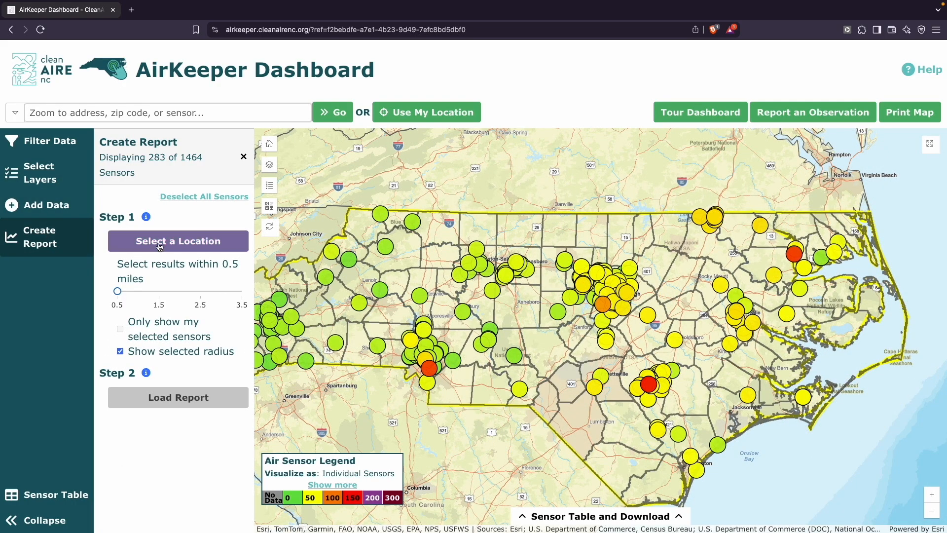
scroll(429, 358, up, 3)
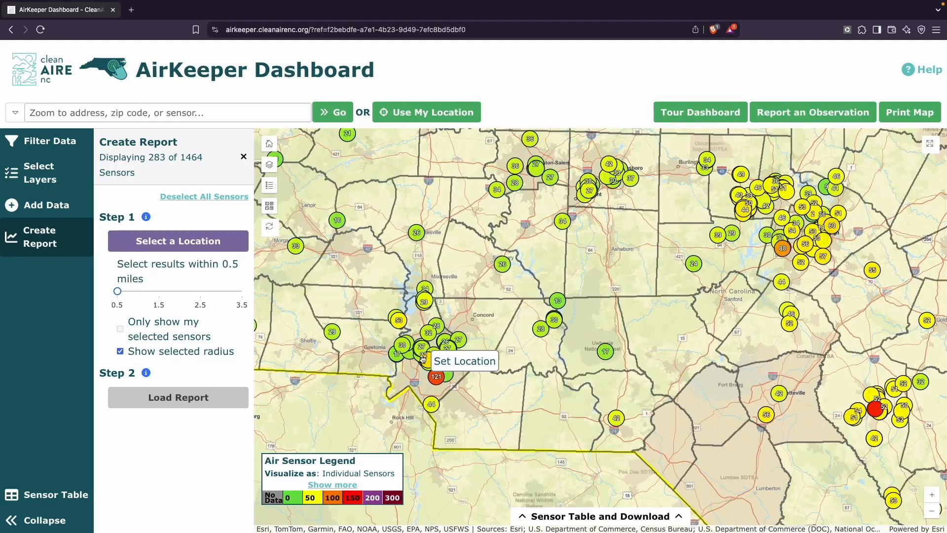
click(428, 356)
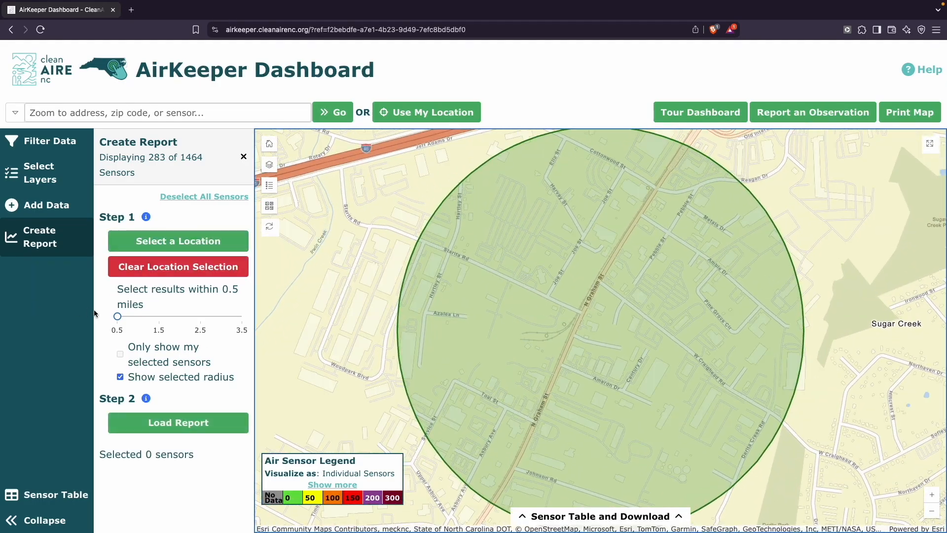
drag(115, 314, 241, 316)
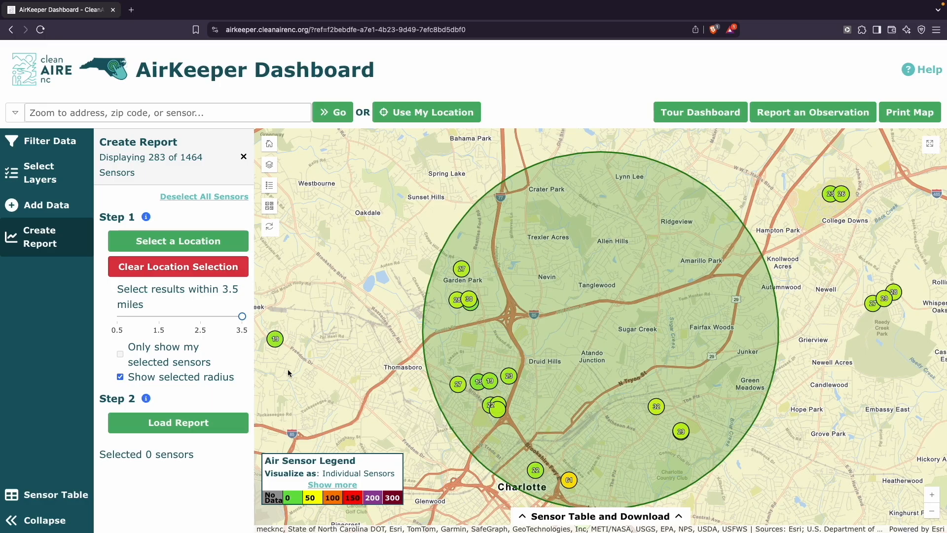
- Open the Eagles Nest 1 sensor west of the radius circle and toggle its selection on and off
click(276, 340)
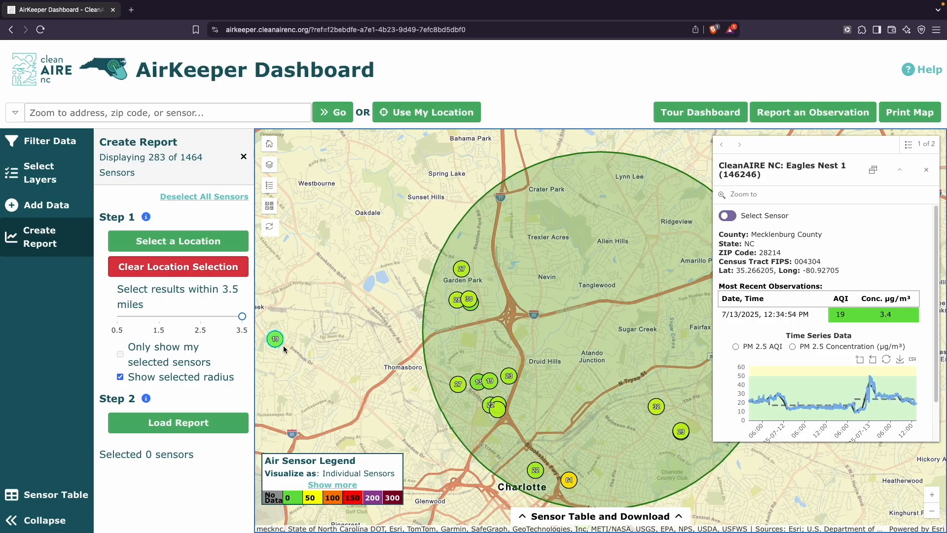
click(728, 216)
click(728, 217)
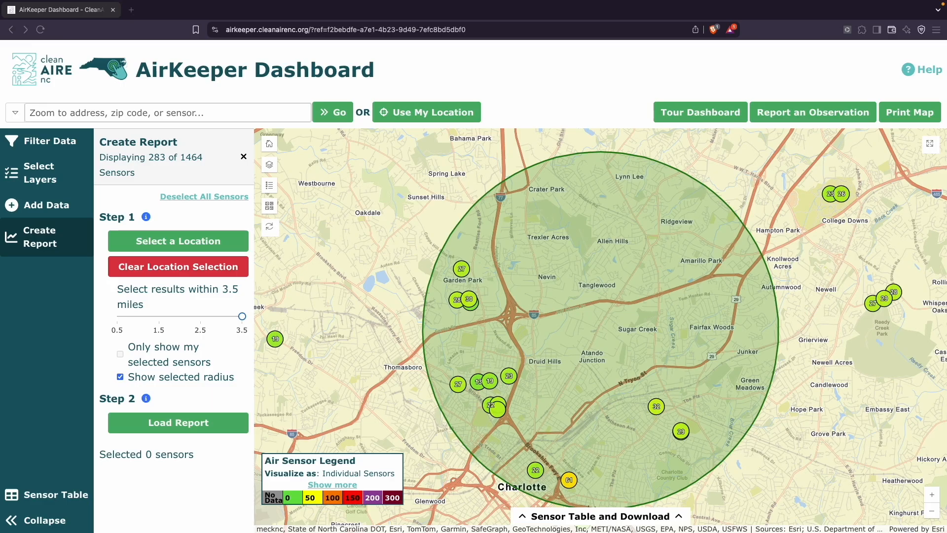
- Replace the selected location with a new point near Charlotte using the 3.5-mile radius, and load its report
click(171, 272)
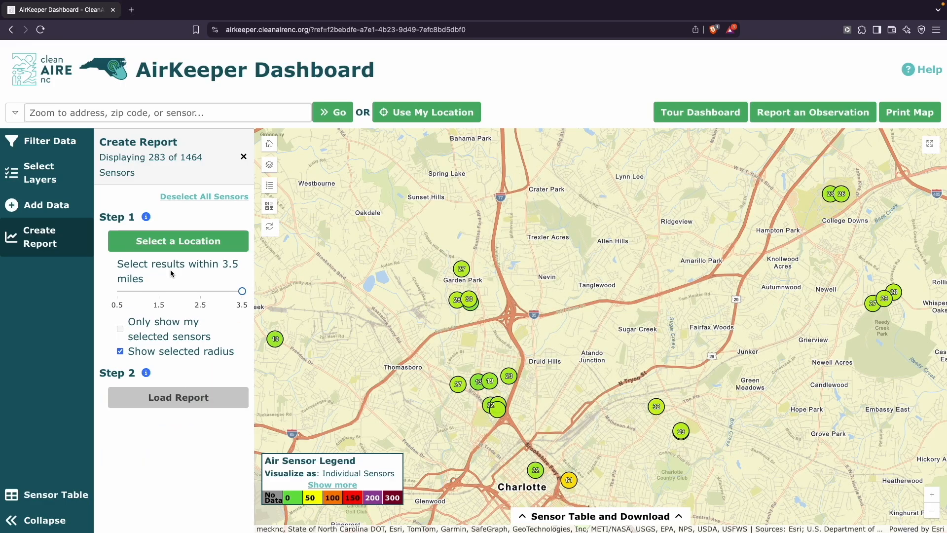
click(170, 250)
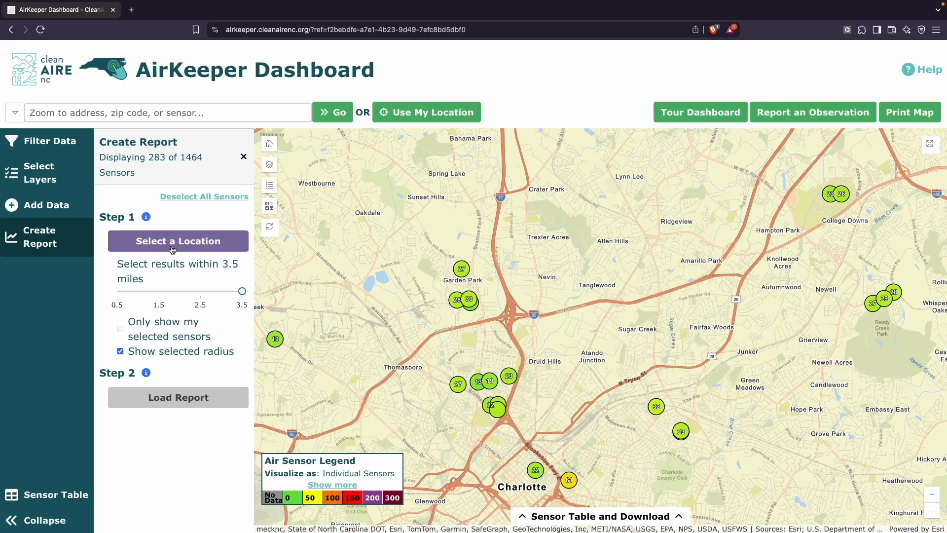
click(491, 358)
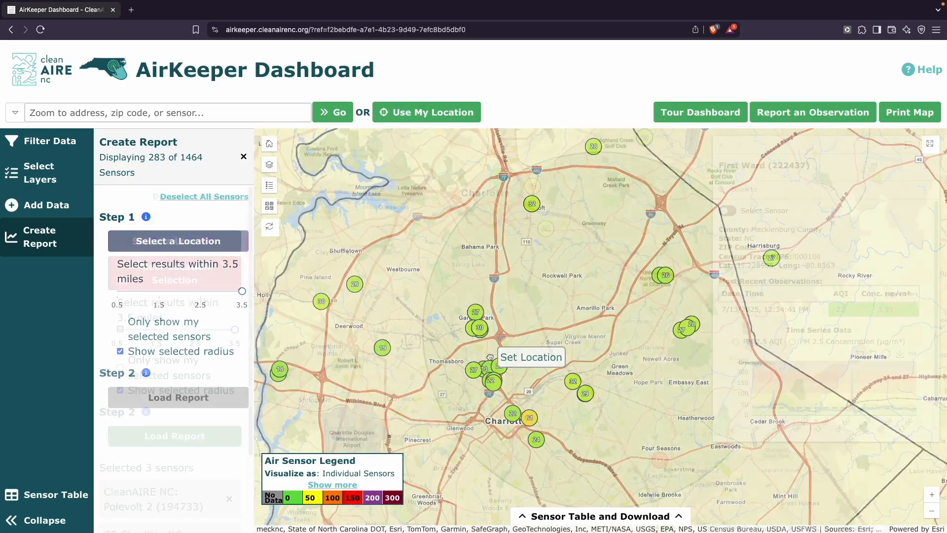
click(194, 444)
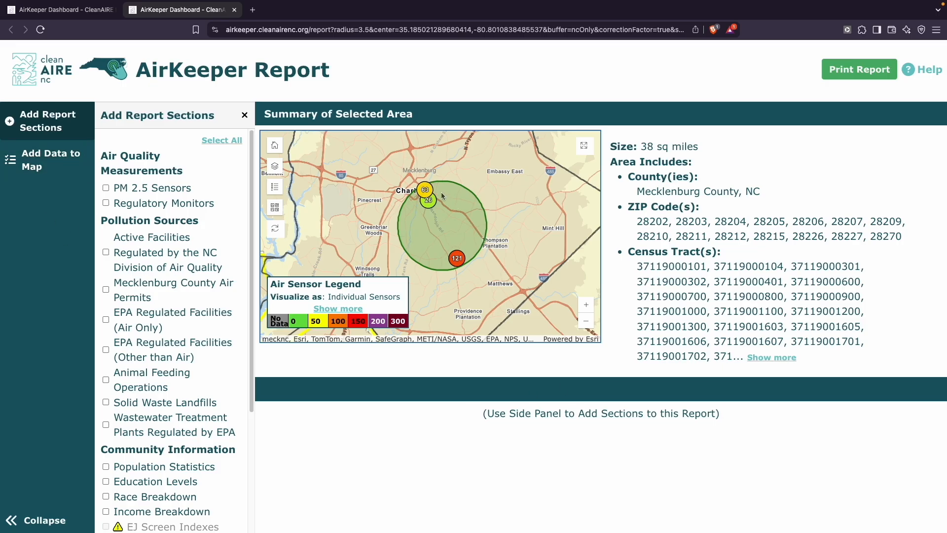
- Review the available report sections and add the PM 2.5 Sensors section under Air Quality Measurements
scroll(233, 237, down, 2)
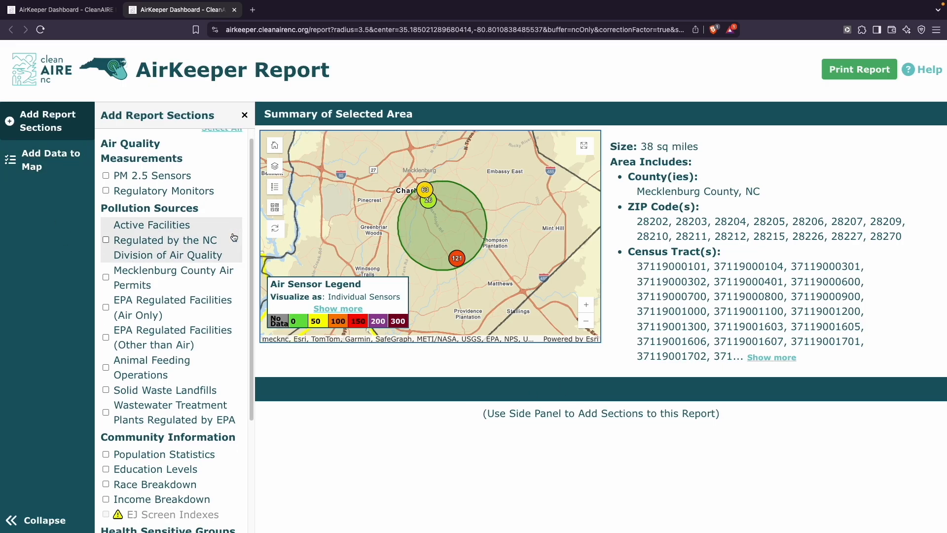
scroll(234, 237, down, 2)
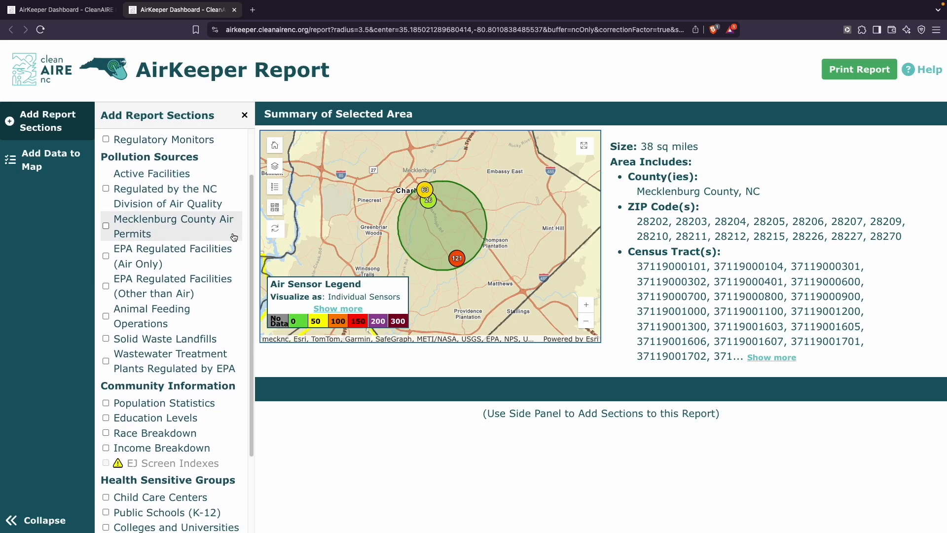
scroll(234, 237, down, 2)
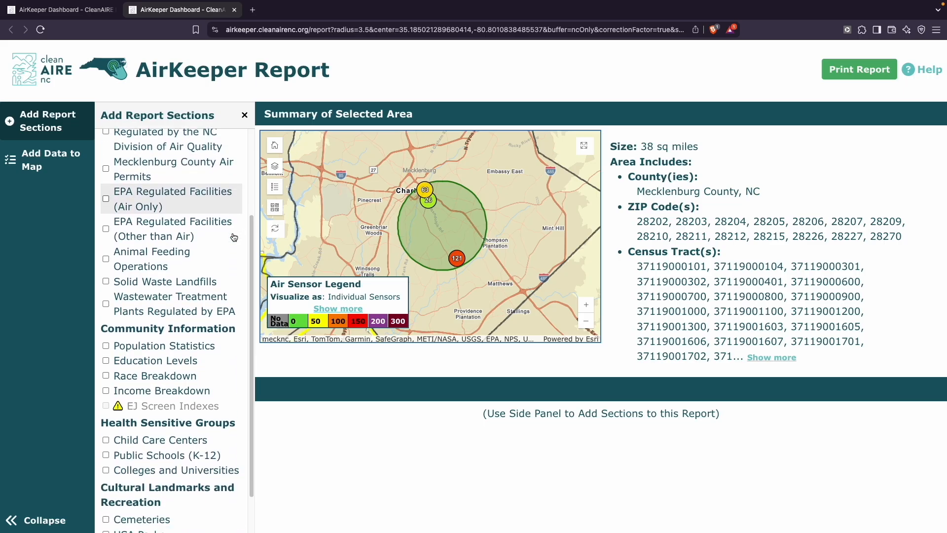
scroll(234, 237, down, 1)
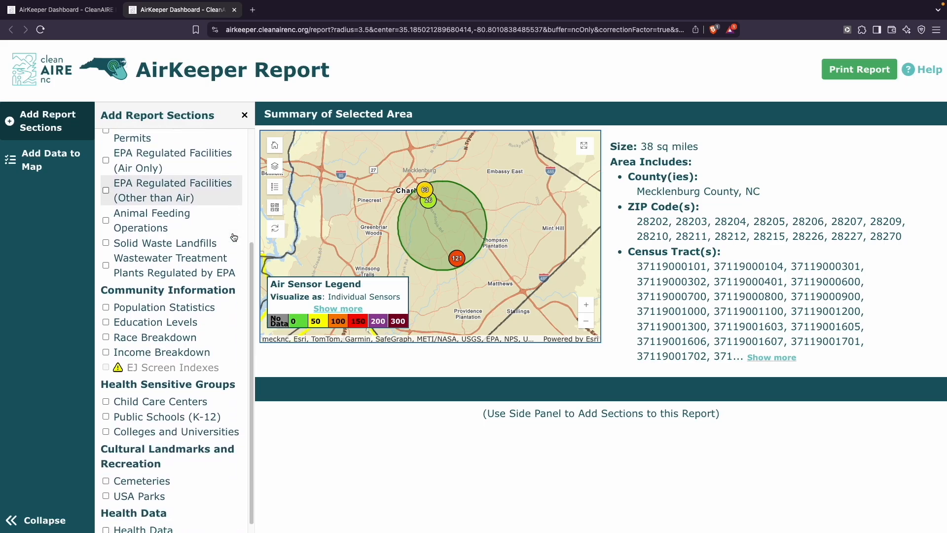
scroll(234, 237, down, 1)
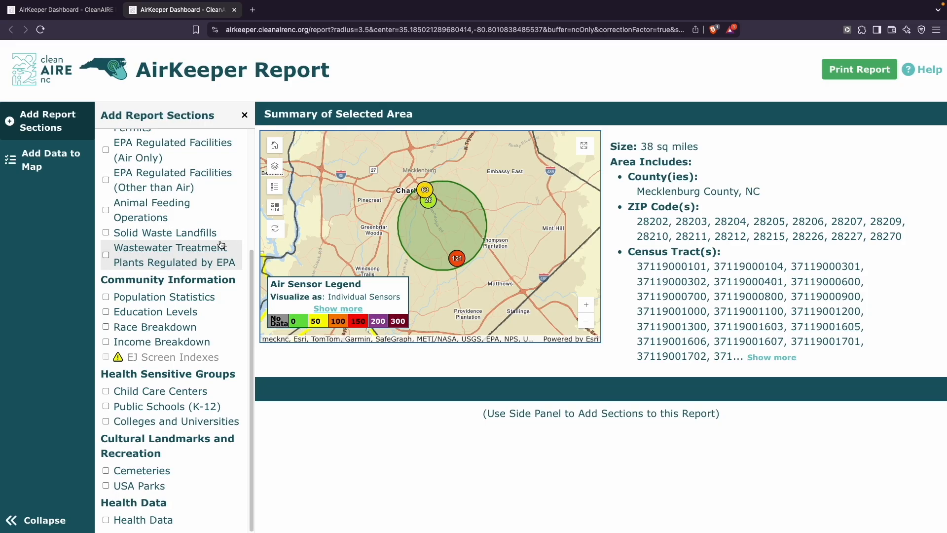
scroll(222, 244, up, 5)
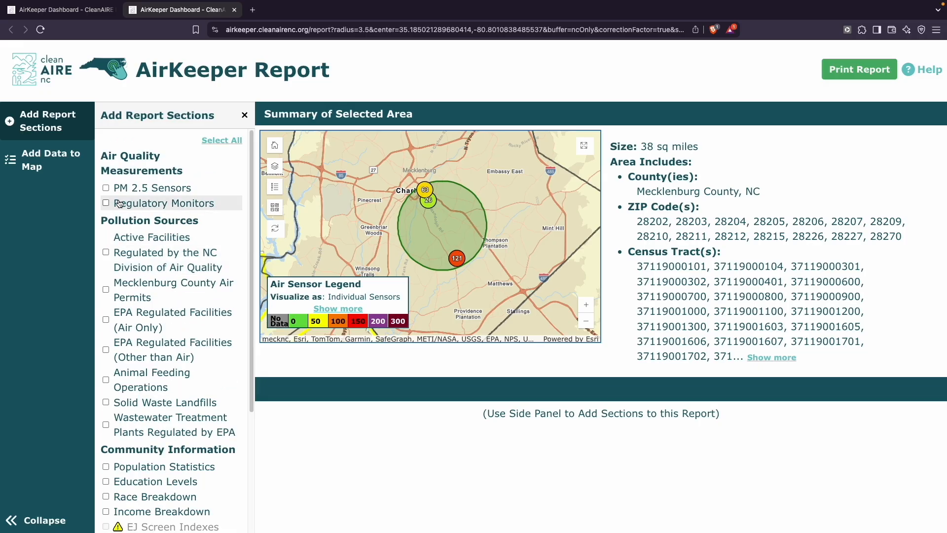
click(107, 189)
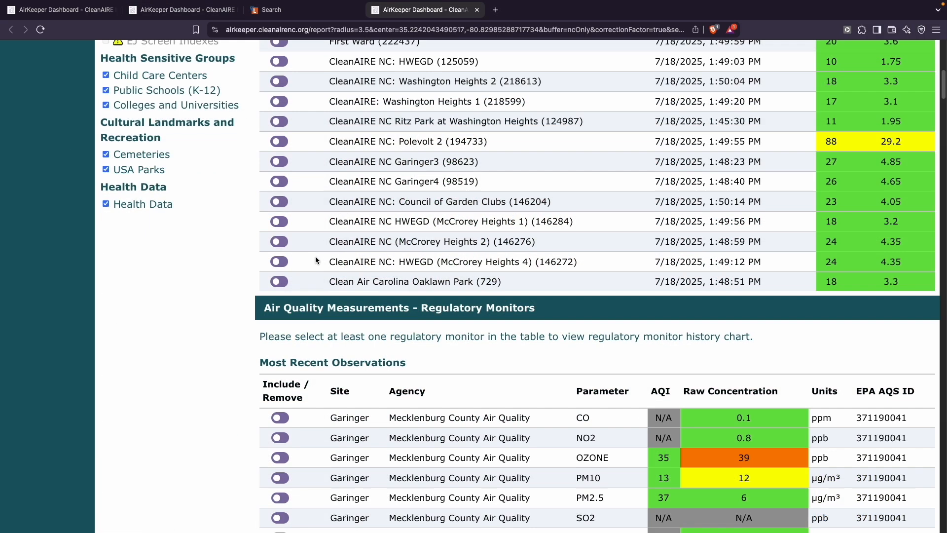
- Include the Oaklawn Park, McCrorey Heights 4, 2 and 1, Council of Garden Clubs, Garinger4 and Garinger3 sensors in the history chart
click(280, 281)
click(281, 262)
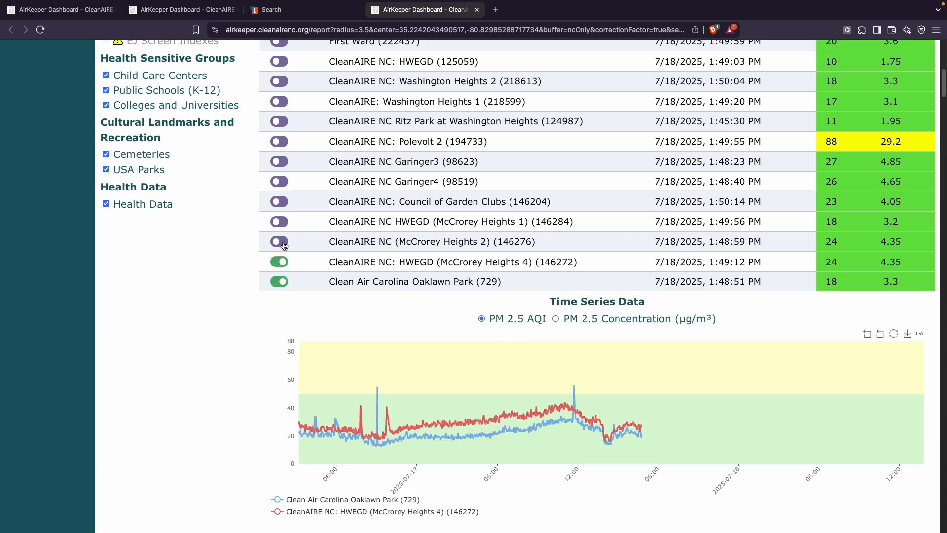
click(280, 241)
click(280, 222)
click(280, 201)
click(281, 181)
click(283, 162)
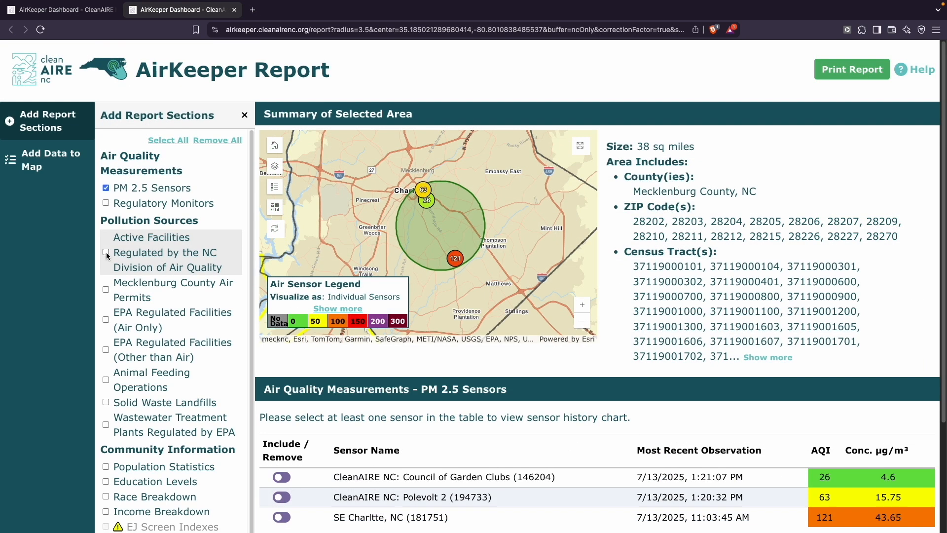
- Add all available sections to the report for the 3.5-mile Charlotte area
click(106, 252)
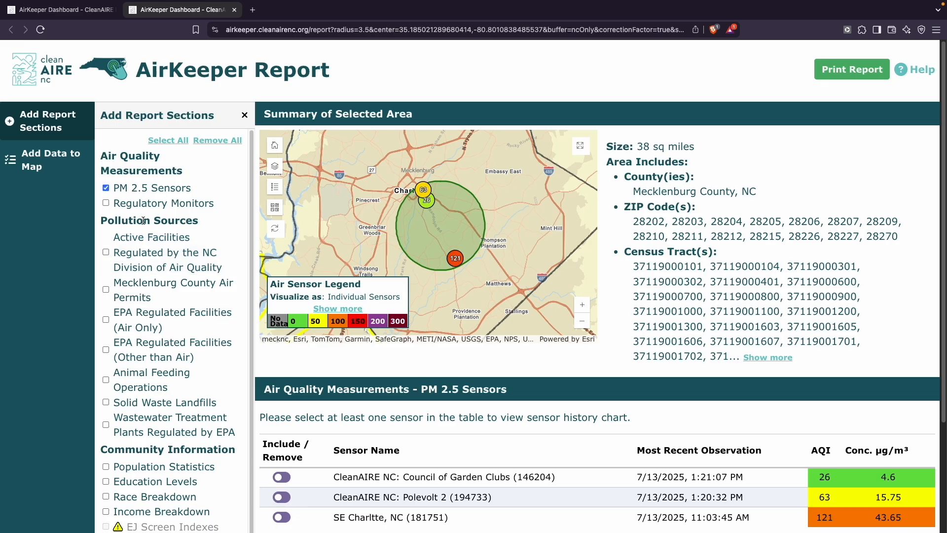
click(171, 141)
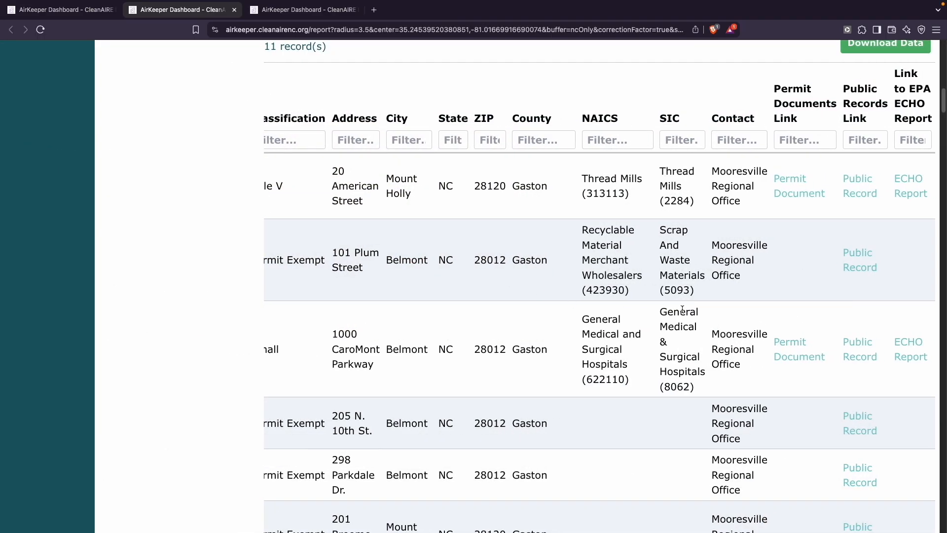
- Open the public record of the Mount Holly thread mill facility and look through its list of documents
click(870, 184)
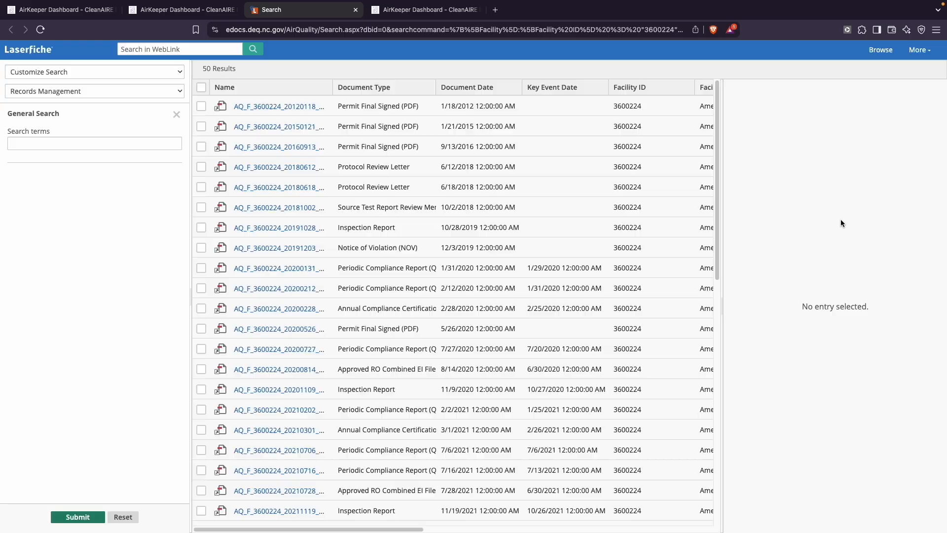
scroll(377, 244, down, 5)
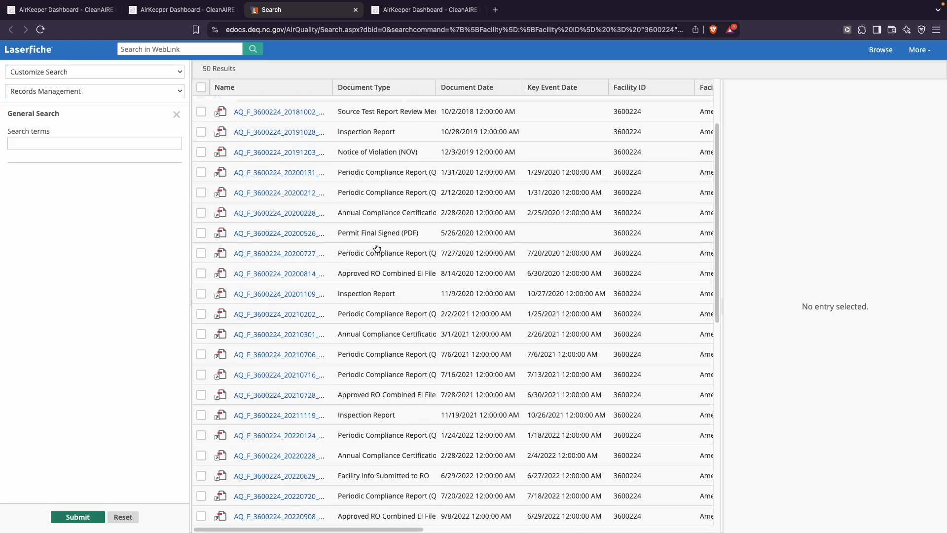
scroll(376, 248, down, 5)
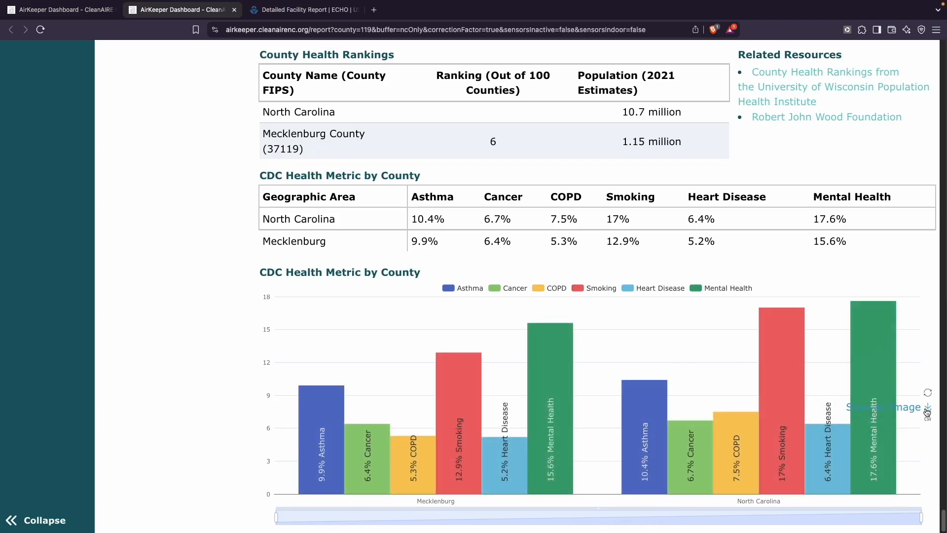
- Try out the range slider of the CDC Health Metric by County chart from both ends
drag(276, 517, 387, 517)
drag(705, 519, 275, 517)
scroll(195, 361, up, 4)
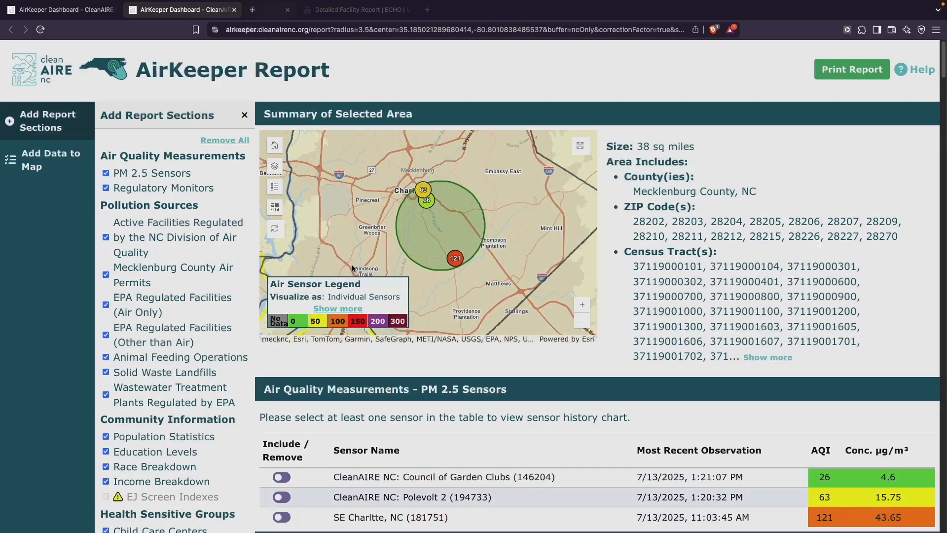
- Add the Mecklenburg County Air Permits layer and transportation-related road data to the report map
click(40, 166)
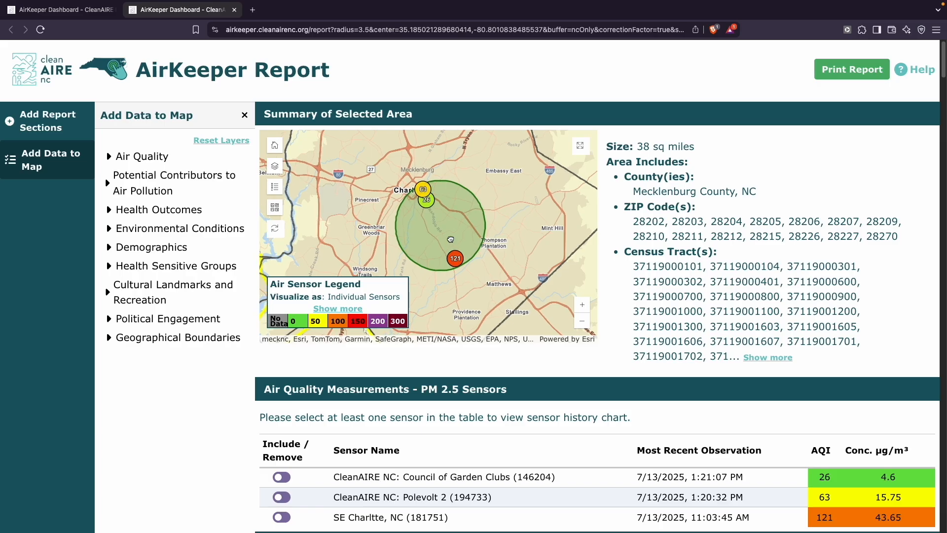
scroll(449, 238, up, 2)
drag(443, 221, 483, 238)
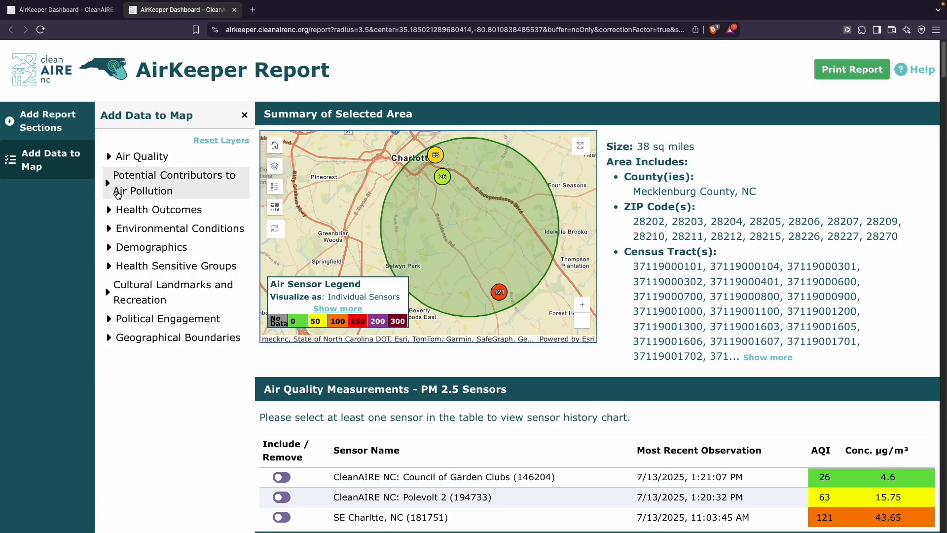
click(117, 195)
click(140, 210)
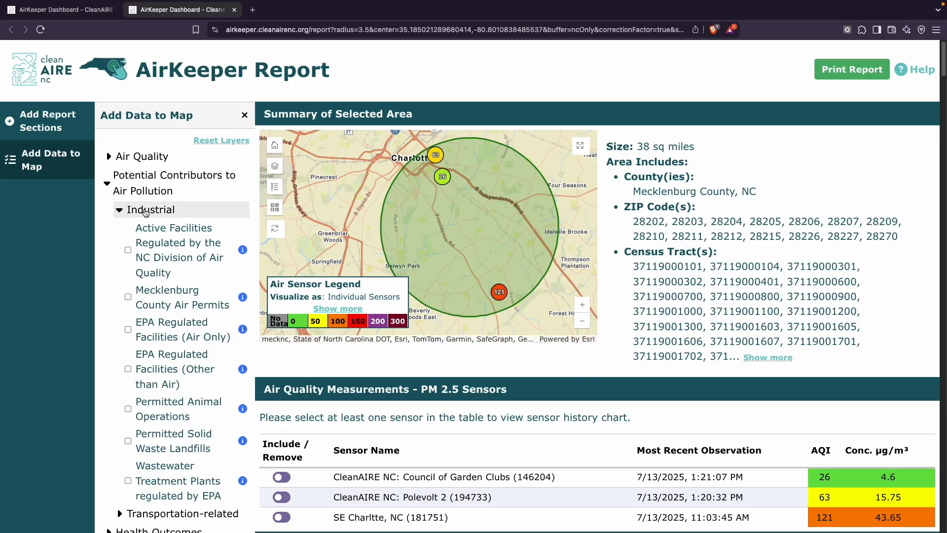
click(166, 296)
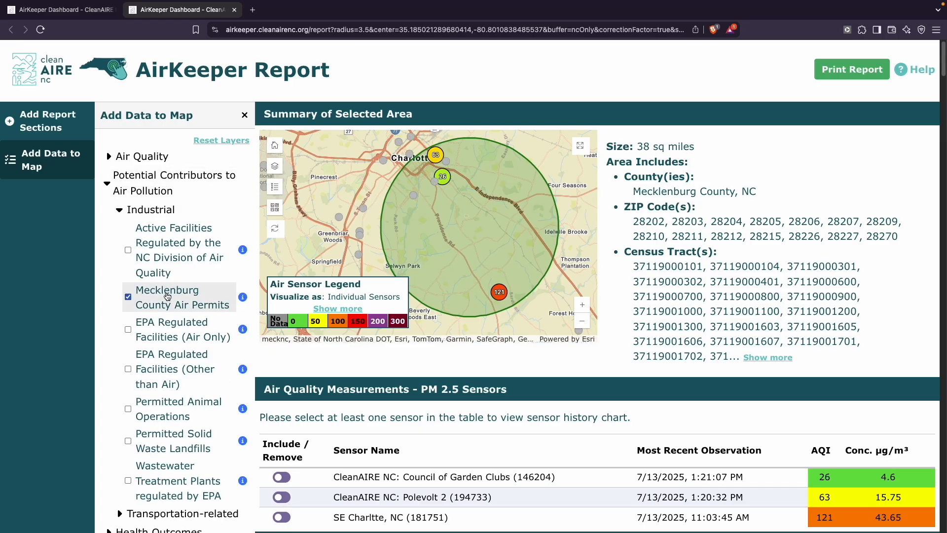
click(128, 195)
click(129, 229)
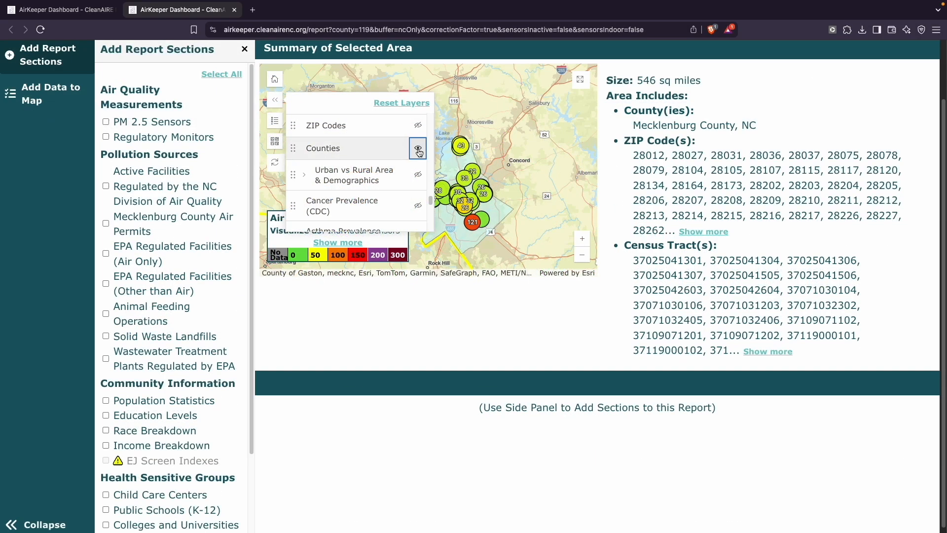
- Toggle the Counties layer's visibility in the map's layer list, leave it hidden, and close the list
click(417, 149)
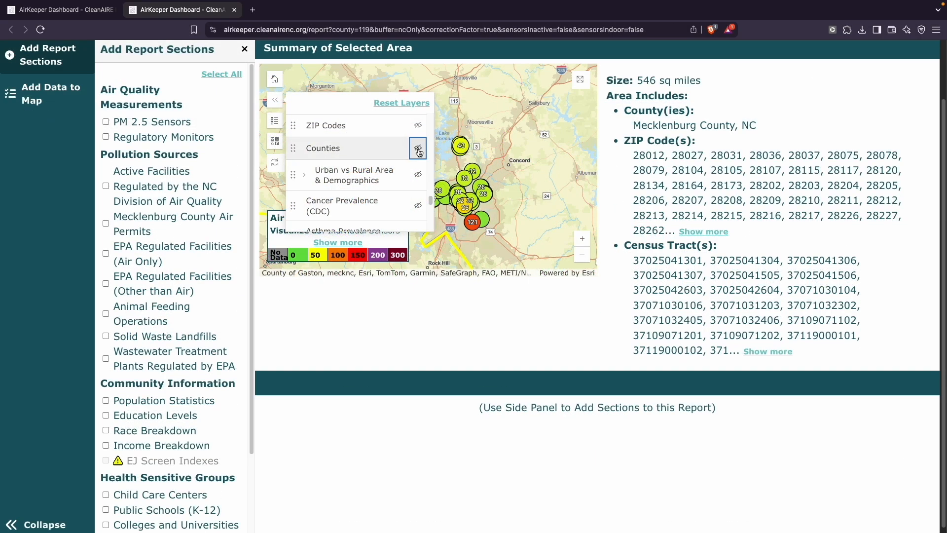
click(418, 149)
click(418, 149)
click(275, 100)
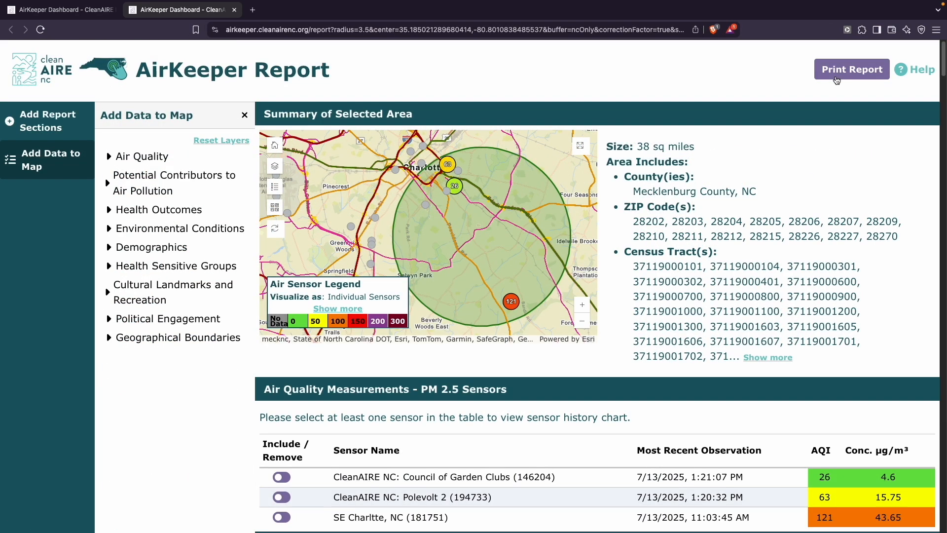
- Title the printable report "MY SUPER COOL REPORT!!!!", include the legend but not the census tract list, and download it
click(836, 80)
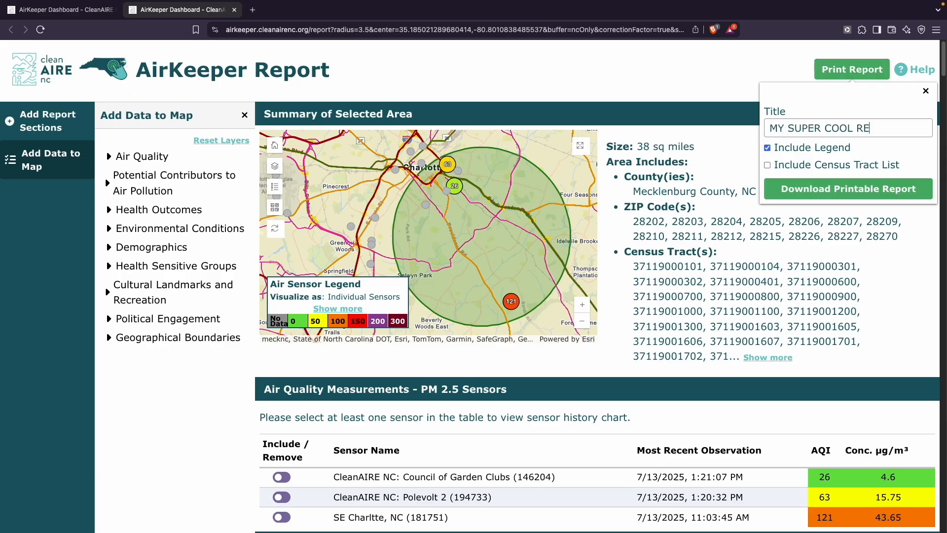
text(!!!!)
click(768, 165)
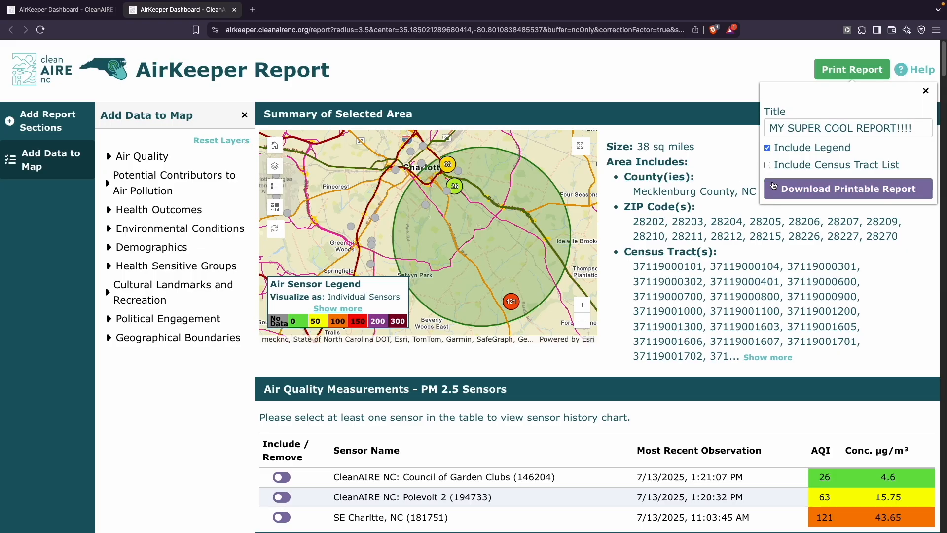
click(774, 186)
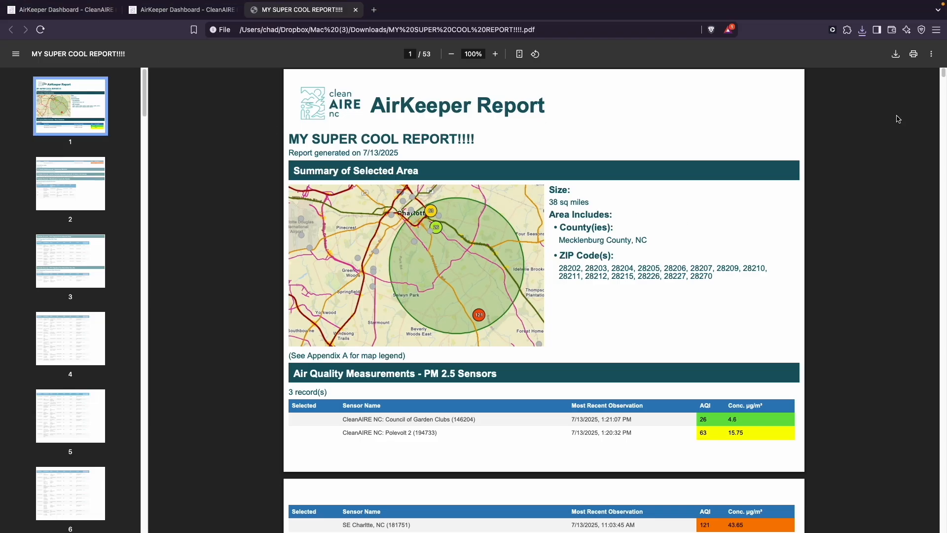
- Find Carolinas Medical Center among the downloaded PDF's EPA Regulated Facilities (Air Only) and open its ECHO detailed facility report
drag(944, 78, 944, 94)
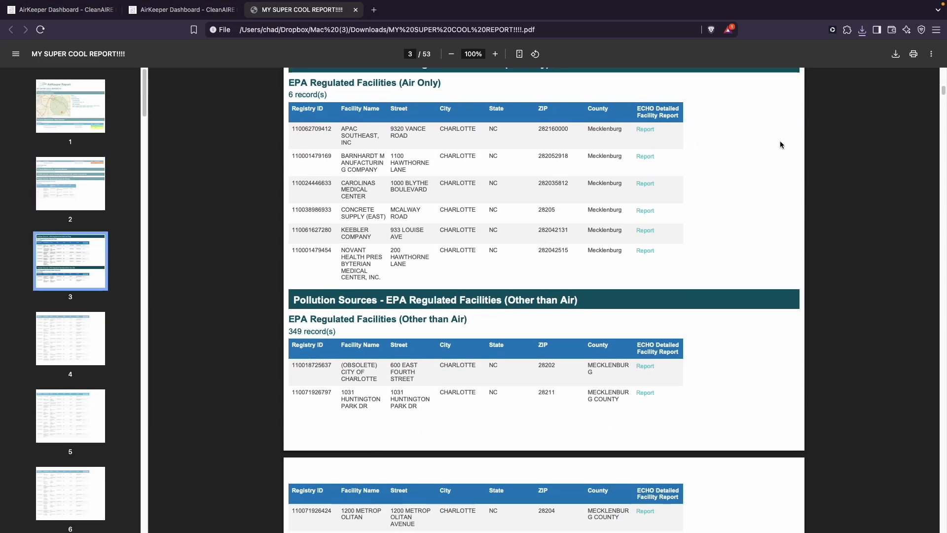
click(642, 187)
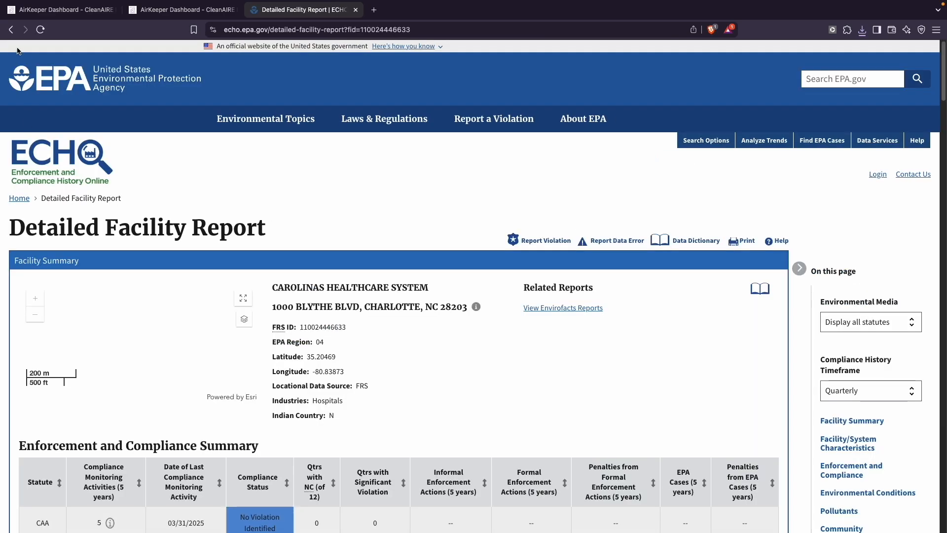
scroll(373, 168, down, 6)
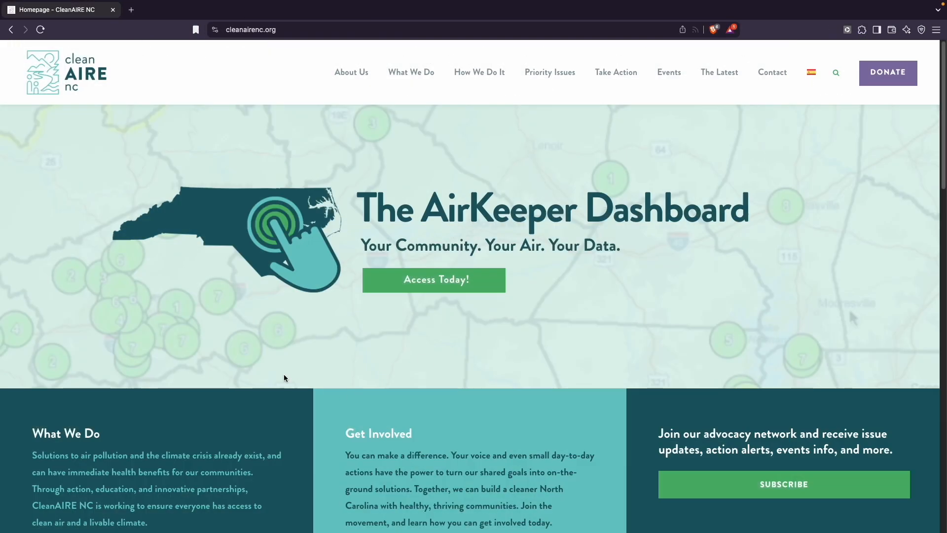
- Open the What We Do page from the CleanAIRE NC homepage and read about its clean air advocacy
scroll(285, 377, down, 3)
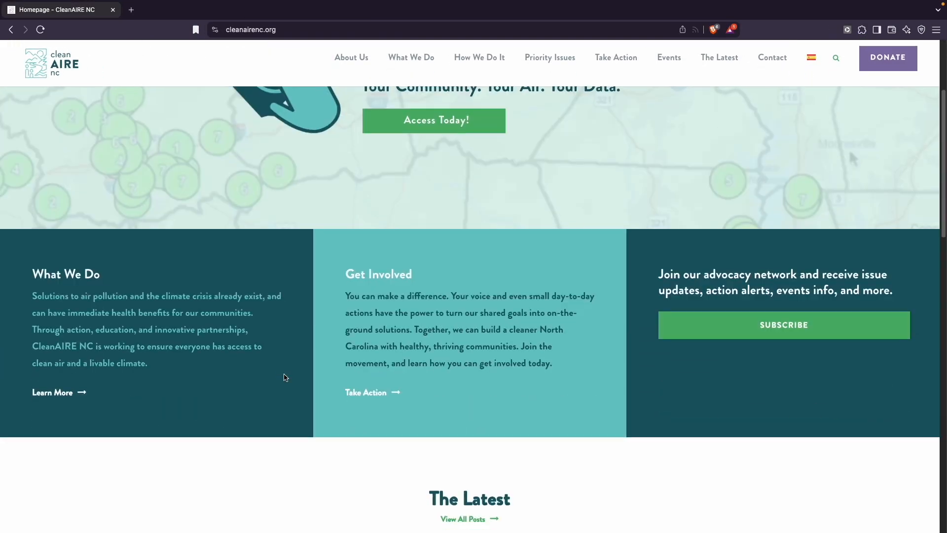
click(73, 399)
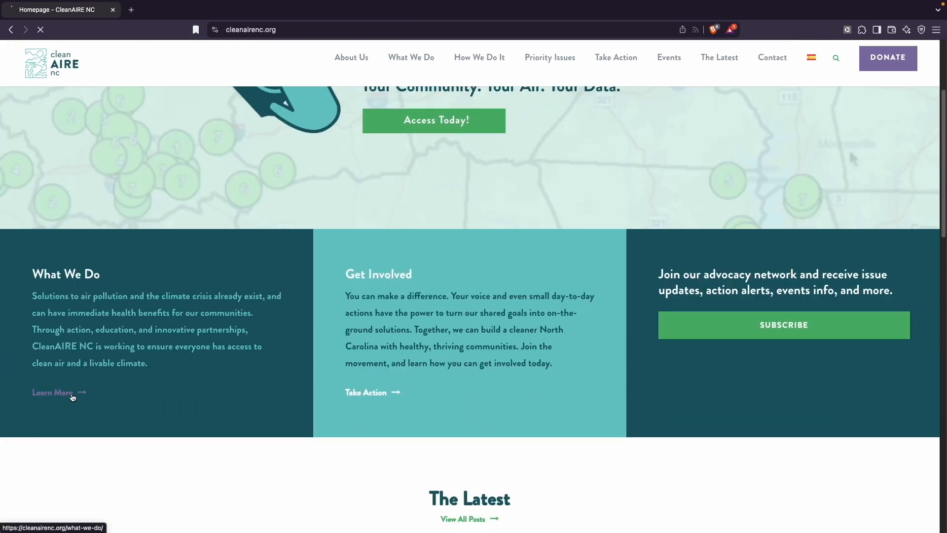
scroll(78, 401, down, 3)
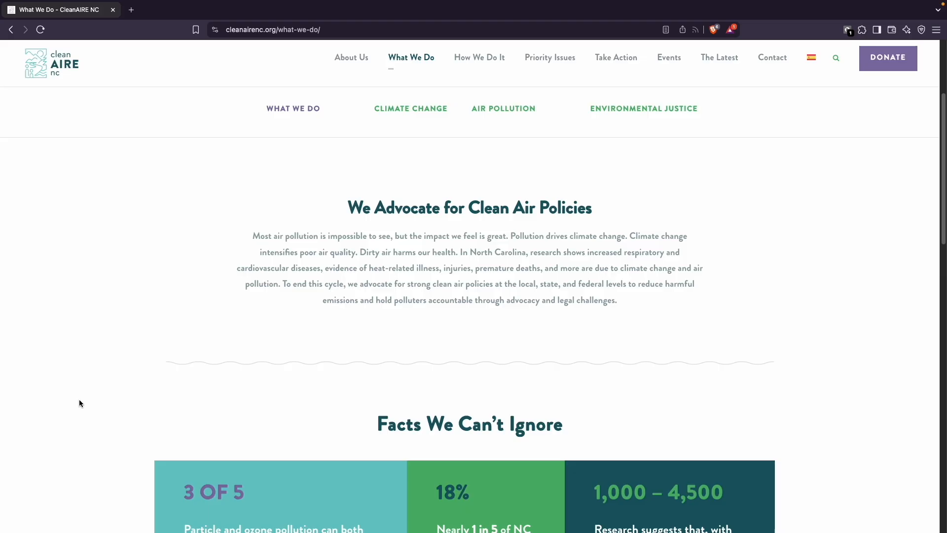
scroll(79, 403, down, 4)
scroll(79, 403, down, 3)
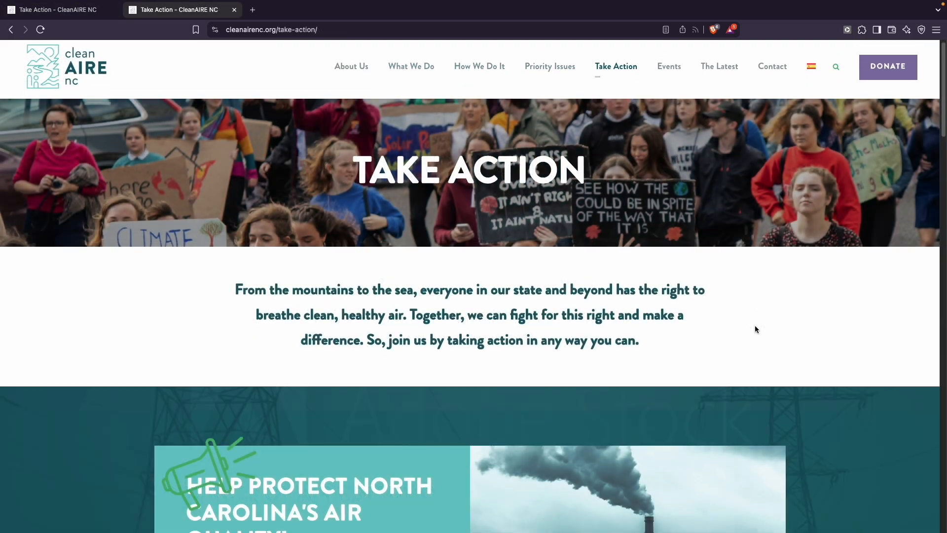
- Read through the Take Action page, including air pollution reporting and the ways to help slow climate change
scroll(756, 326, down, 9)
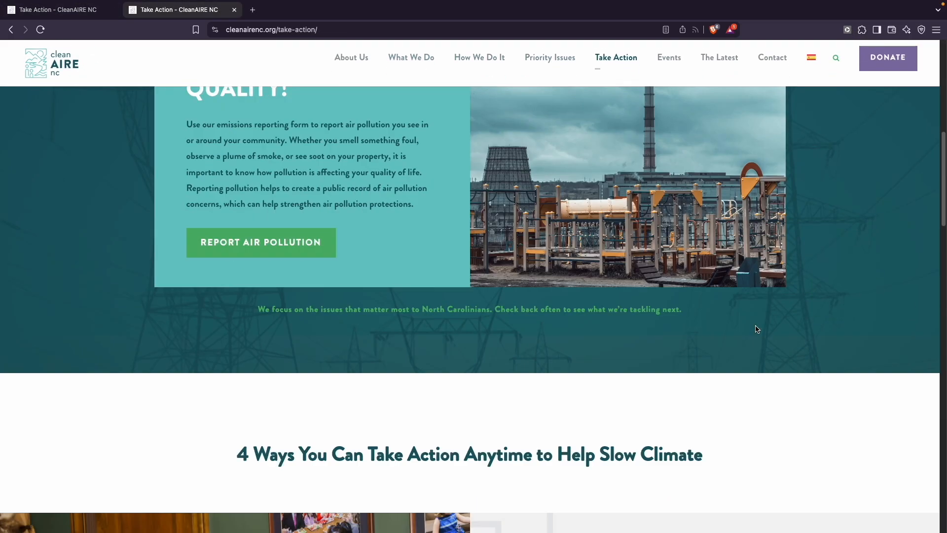
scroll(756, 326, down, 5)
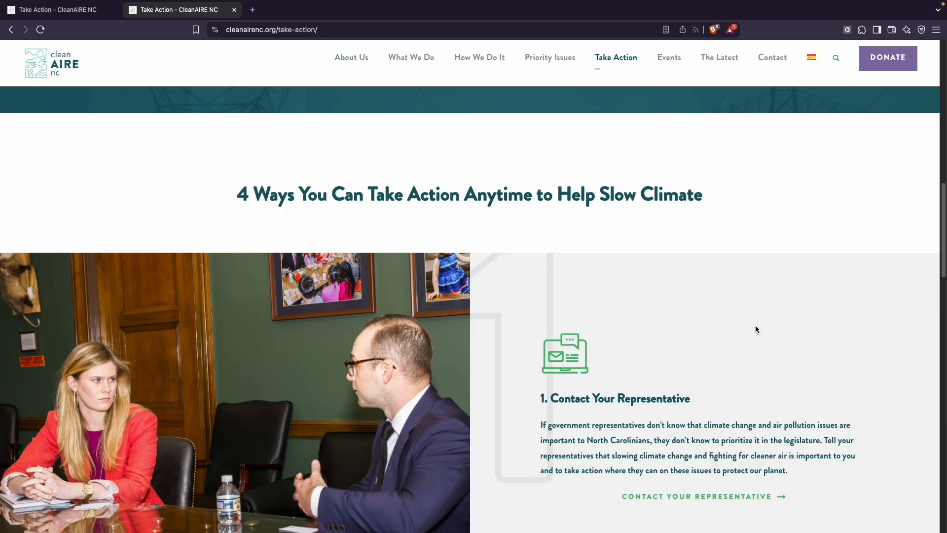
scroll(756, 326, down, 5)
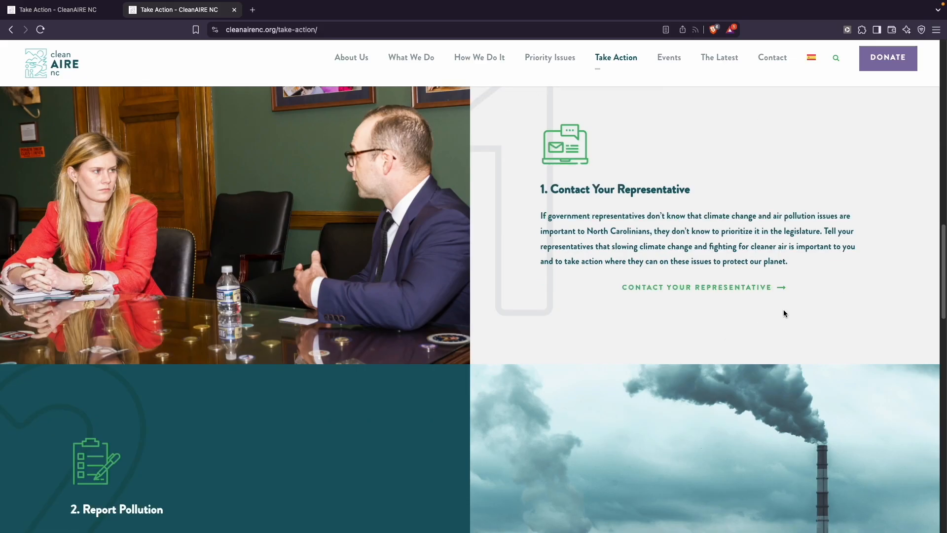
scroll(448, 273, down, 5)
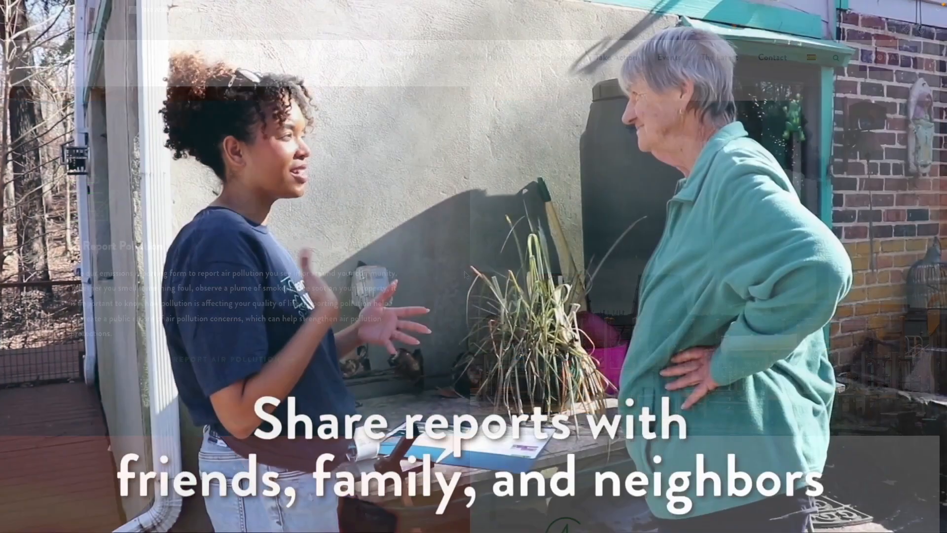